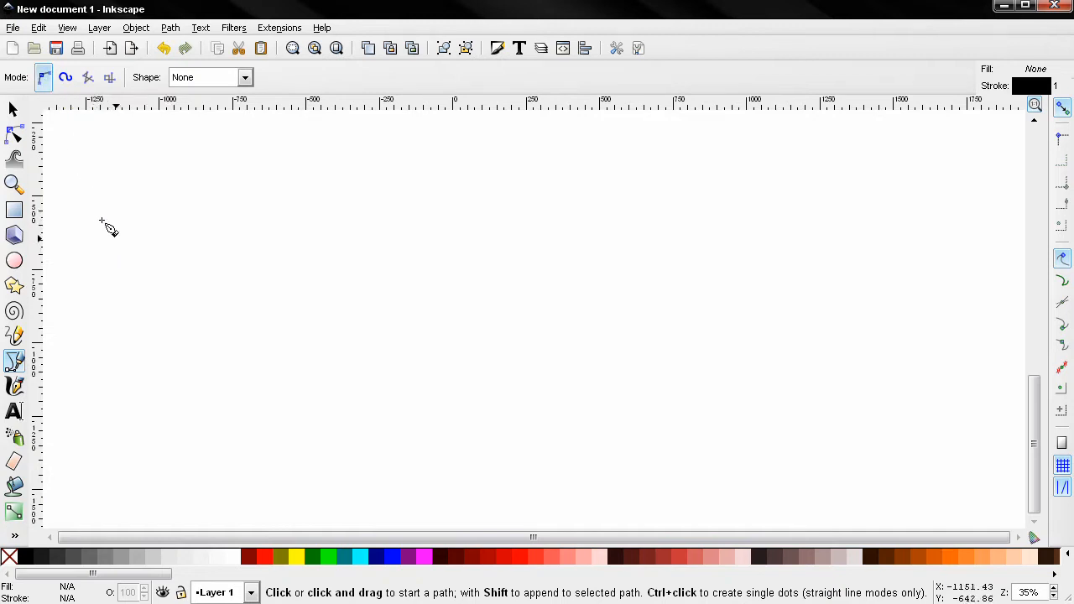
- Draw an open wavy Bezier path with four nodes across the canvas, about 2004 px wide and 663 px high
{"action": "left_click", "coordinate": [100, 246]}
{"action": "left_click", "coordinate": [101, 244]}
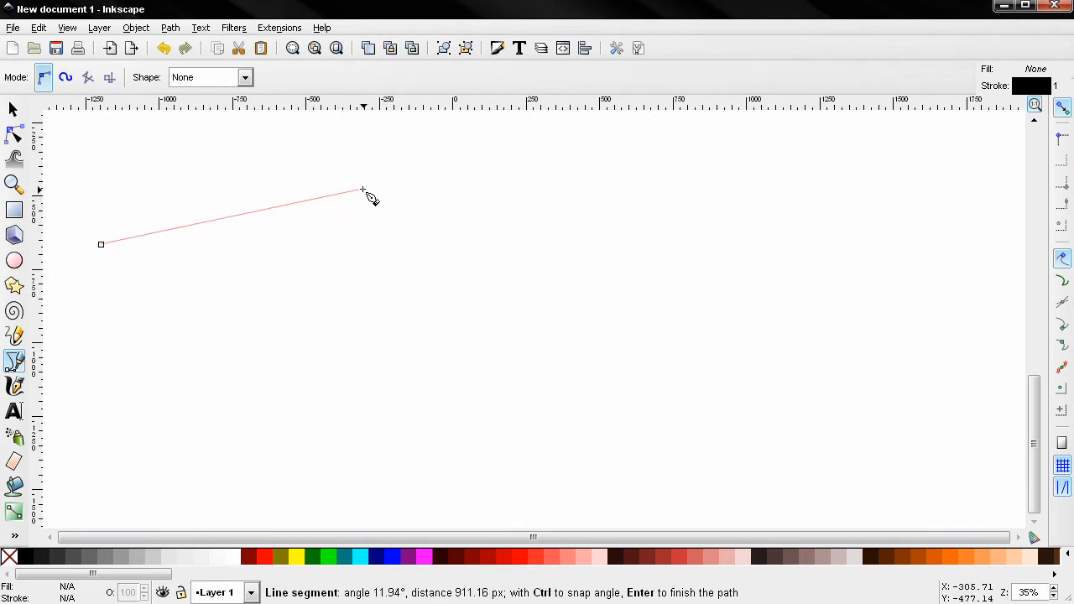
{"action": "left_click_drag", "start_coordinate": [363, 190], "coordinate": [410, 248]}
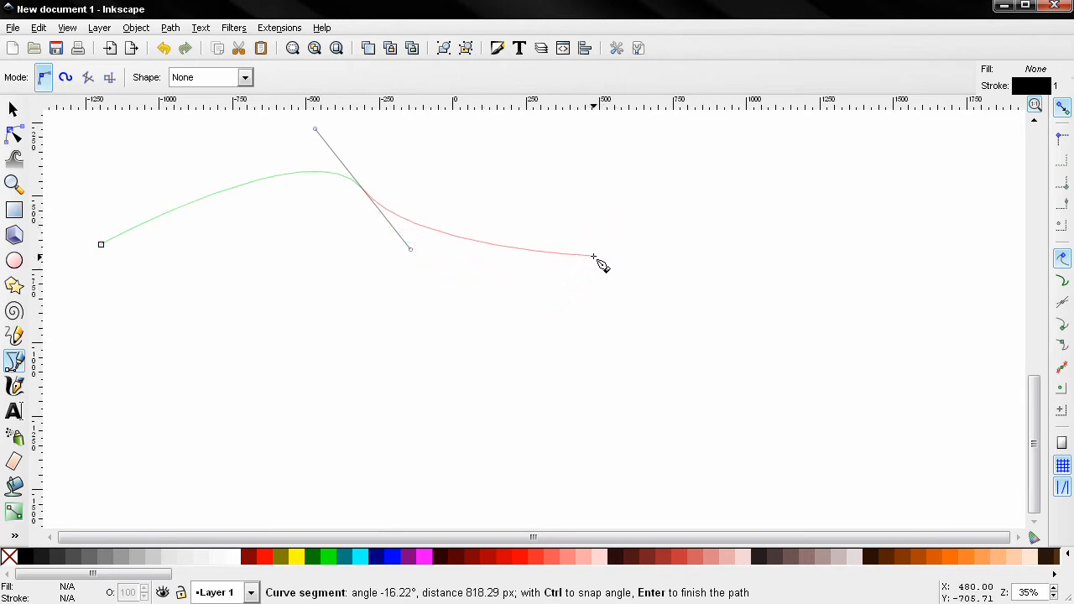
{"action": "left_click_drag", "start_coordinate": [594, 256], "coordinate": [680, 192]}
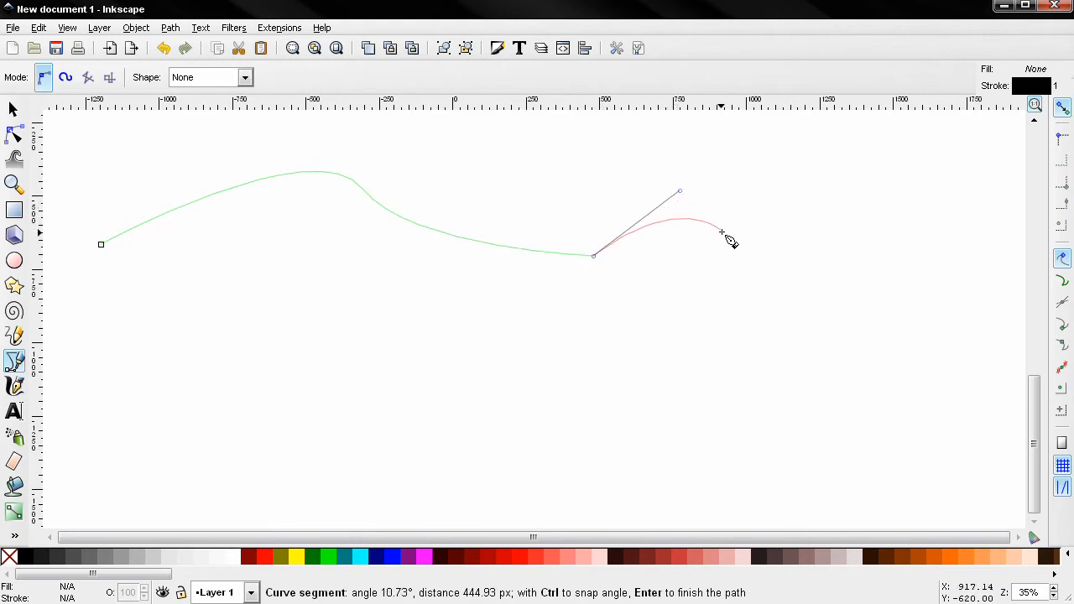
{"action": "left_click", "coordinate": [689, 366]}
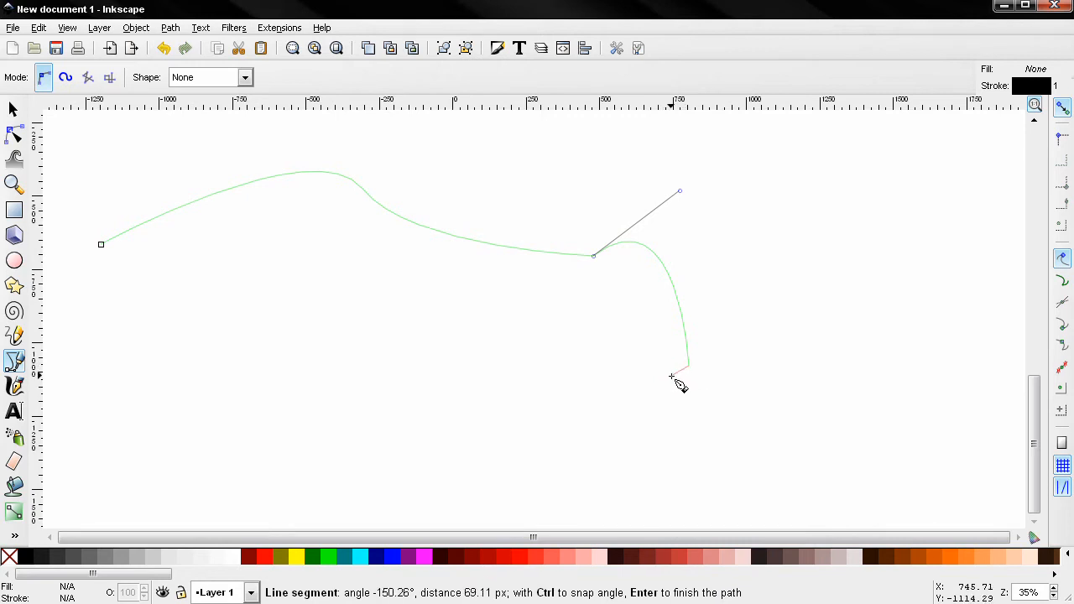
{"action": "key", "text": "Return"}
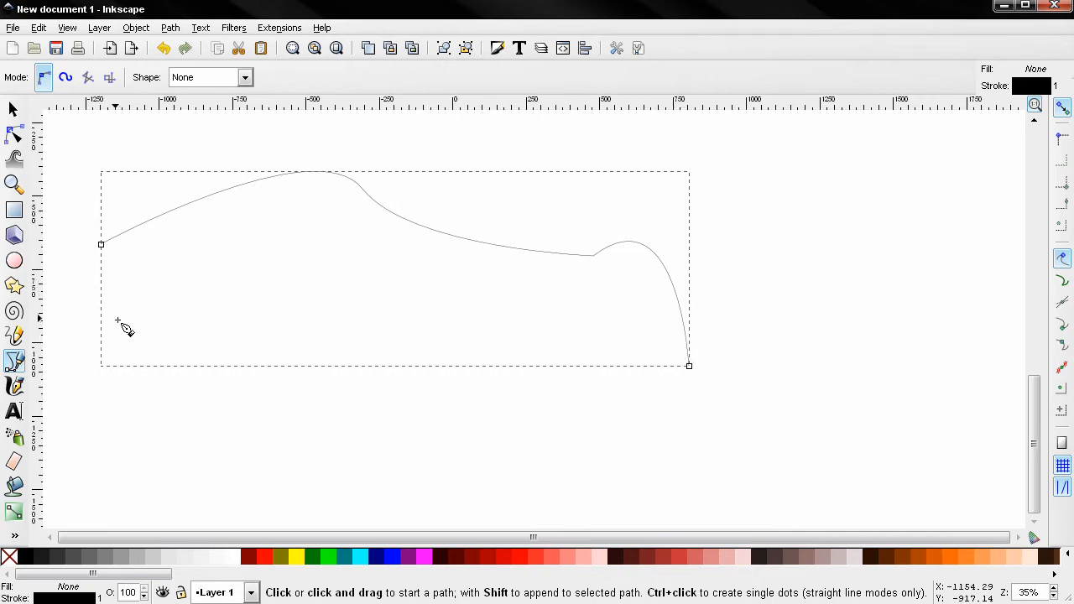
- Draw a straight-segment path below the wavy curve, joining it to the curve's lower end node, and delete the combined path
{"action": "left_click", "coordinate": [13, 109]}
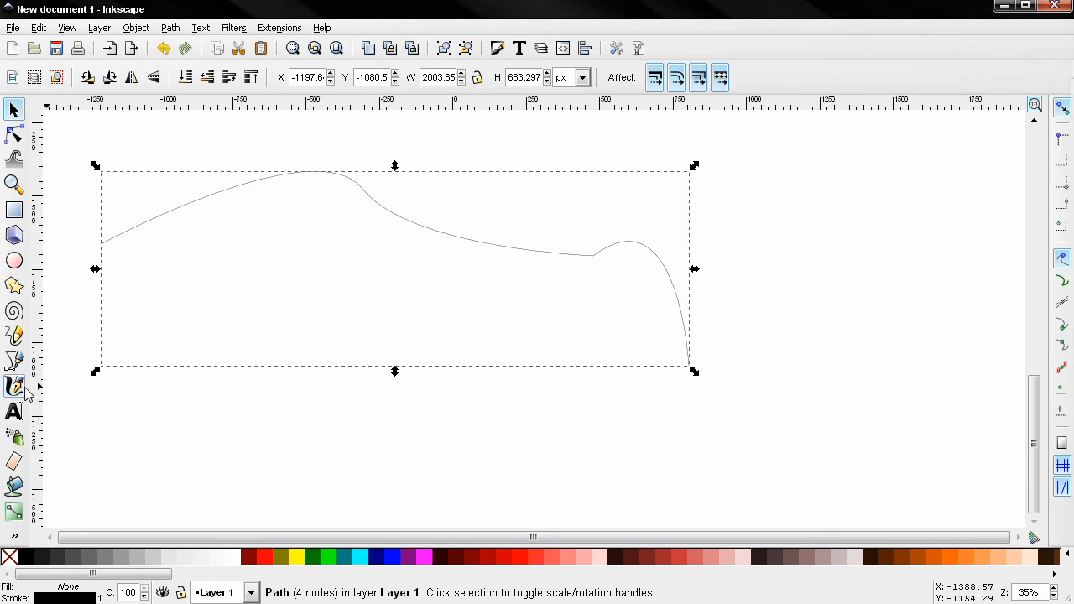
{"action": "key", "text": "shift"}
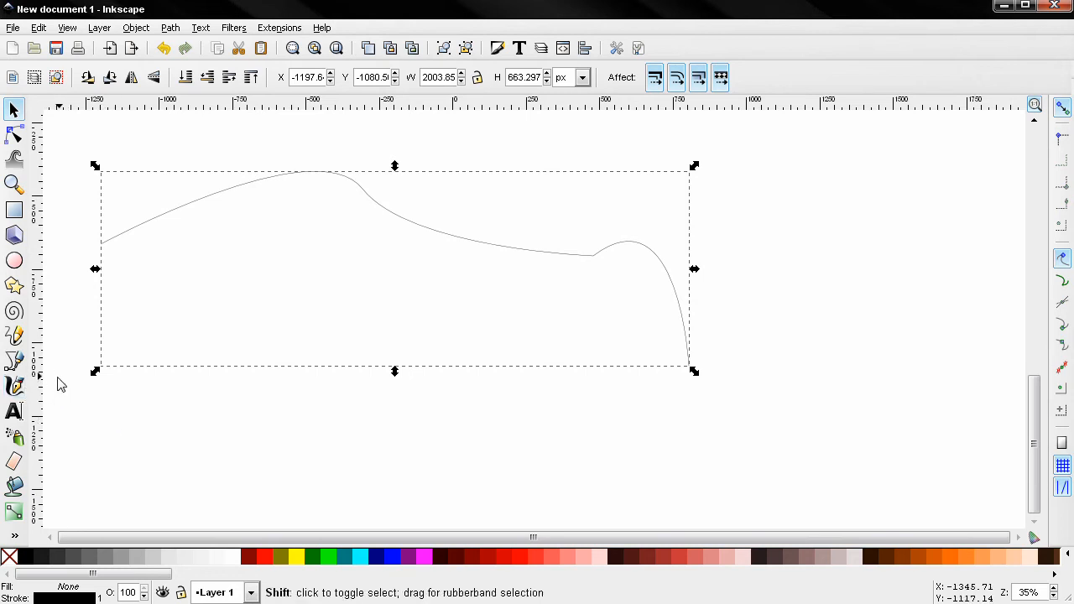
{"action": "left_click", "coordinate": [15, 362]}
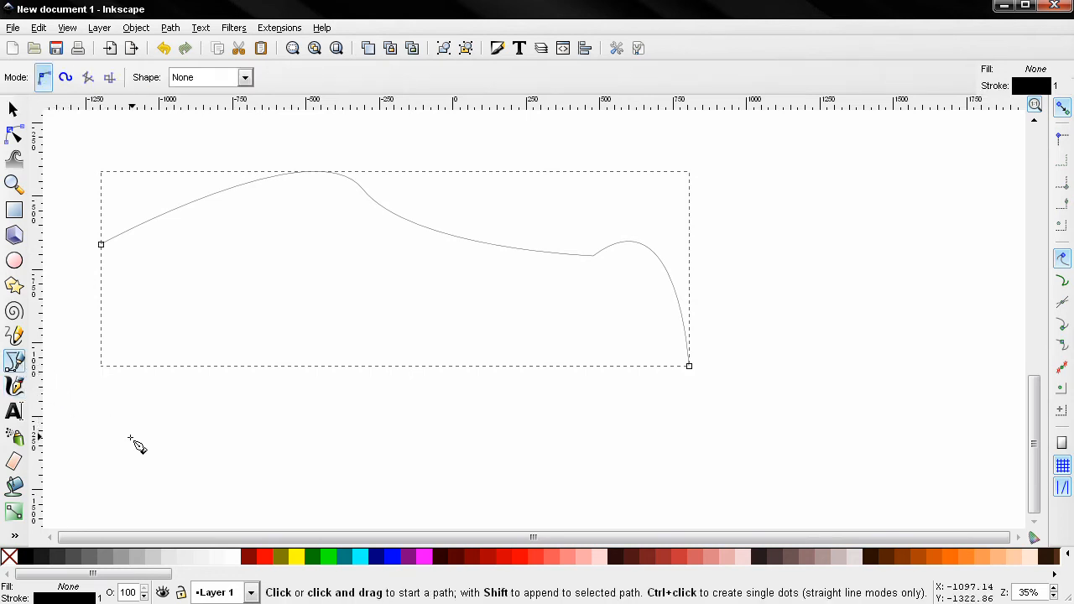
{"action": "left_click", "coordinate": [125, 434]}
{"action": "left_click", "coordinate": [346, 418]}
{"action": "mouse_move", "coordinate": [493, 468]}
{"action": "left_mouse_down"}
{"action": "mouse_move", "coordinate": [516, 480]}
{"action": "mouse_move", "coordinate": [496, 471]}
{"action": "left_mouse_up"}
{"action": "left_click", "coordinate": [596, 441]}
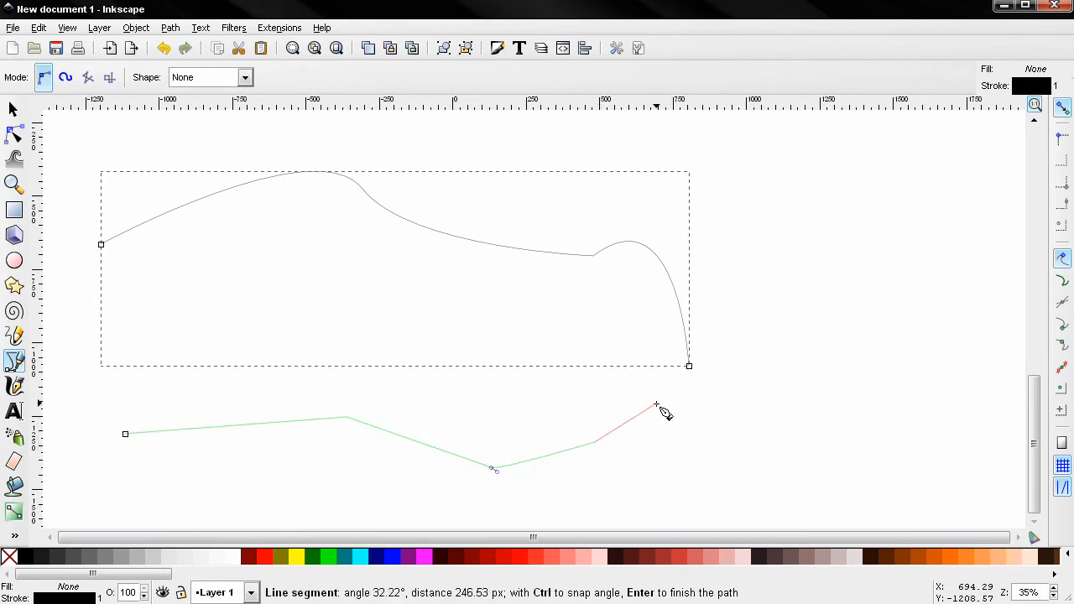
{"action": "left_click", "coordinate": [688, 367]}
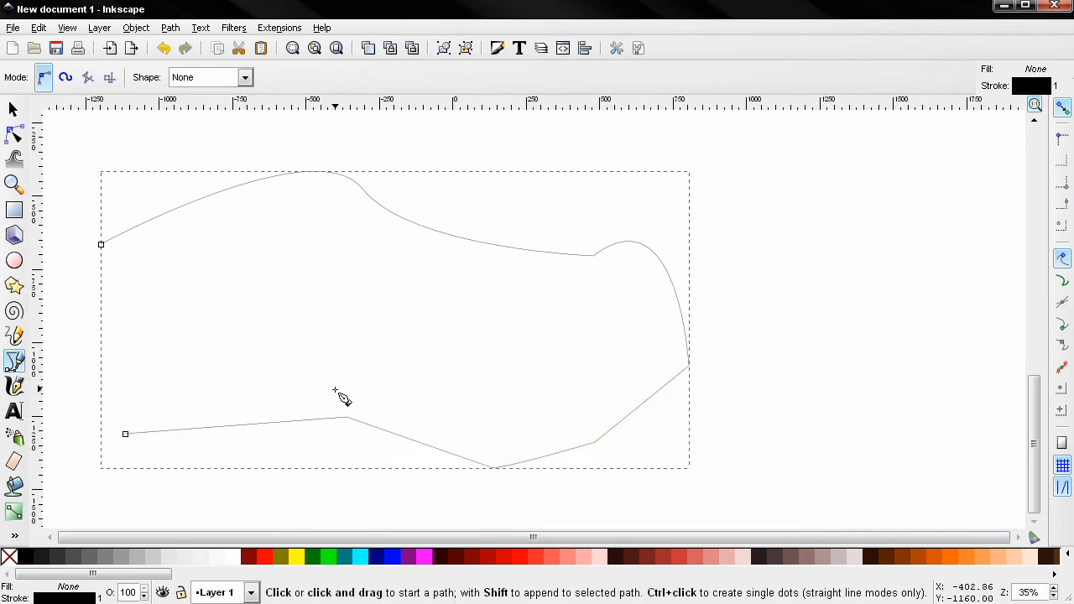
{"action": "key", "text": "Delete"}
{"action": "left_click", "coordinate": [101, 253]}
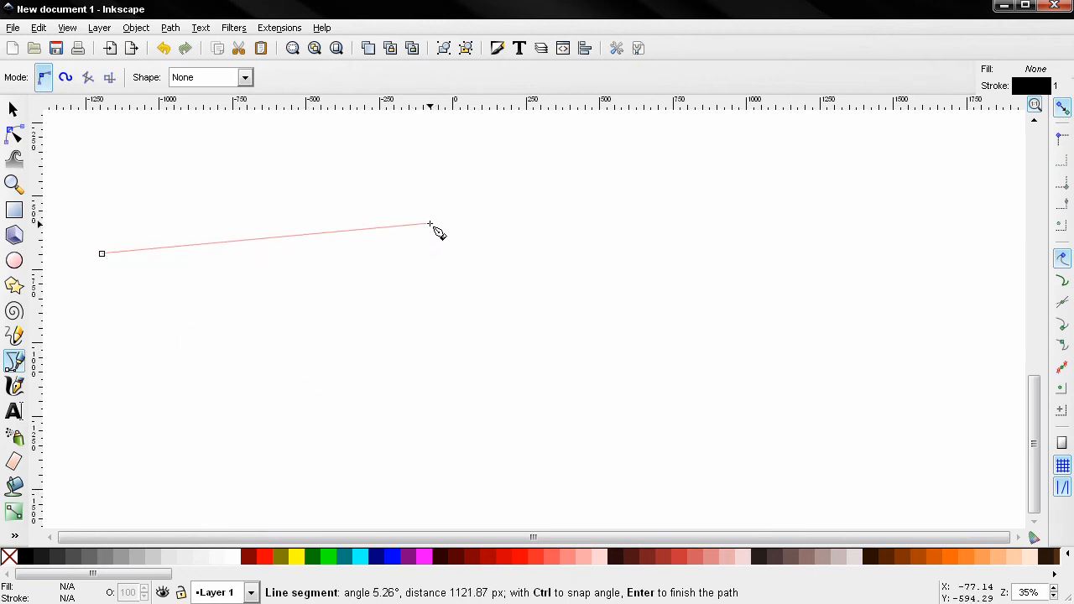
{"action": "left_click_drag", "start_coordinate": [430, 225], "coordinate": [467, 271]}
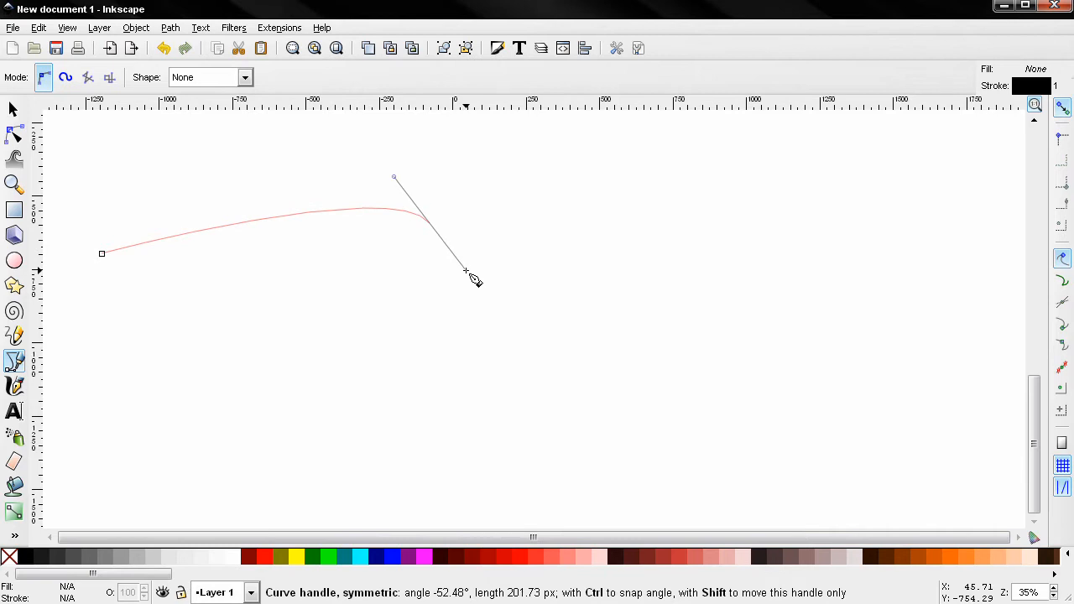
{"action": "left_click_drag", "start_coordinate": [467, 271], "coordinate": [407, 264]}
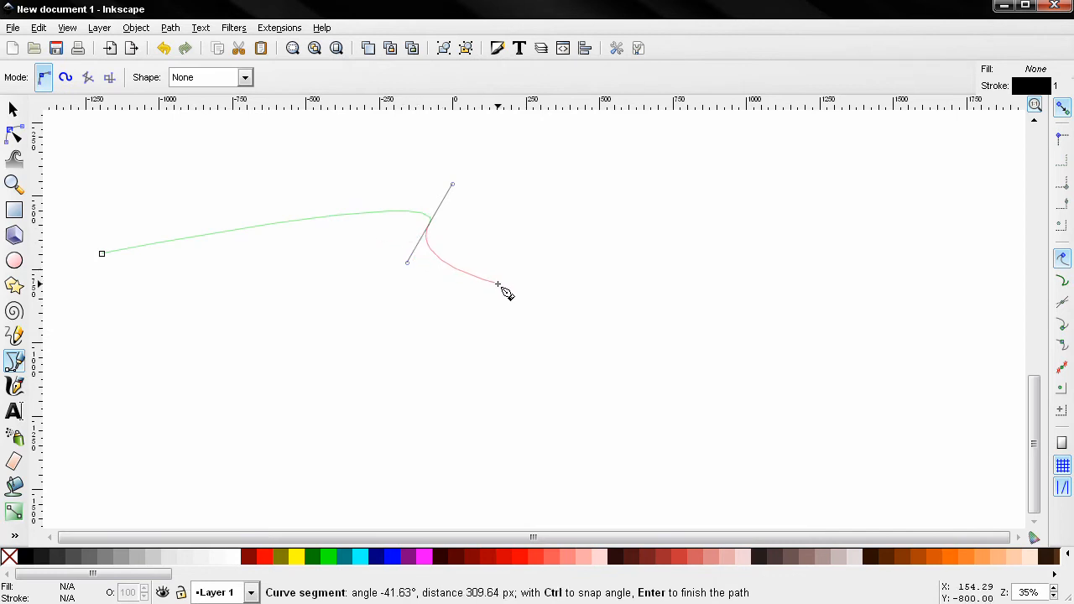
{"action": "key", "text": "Escape"}
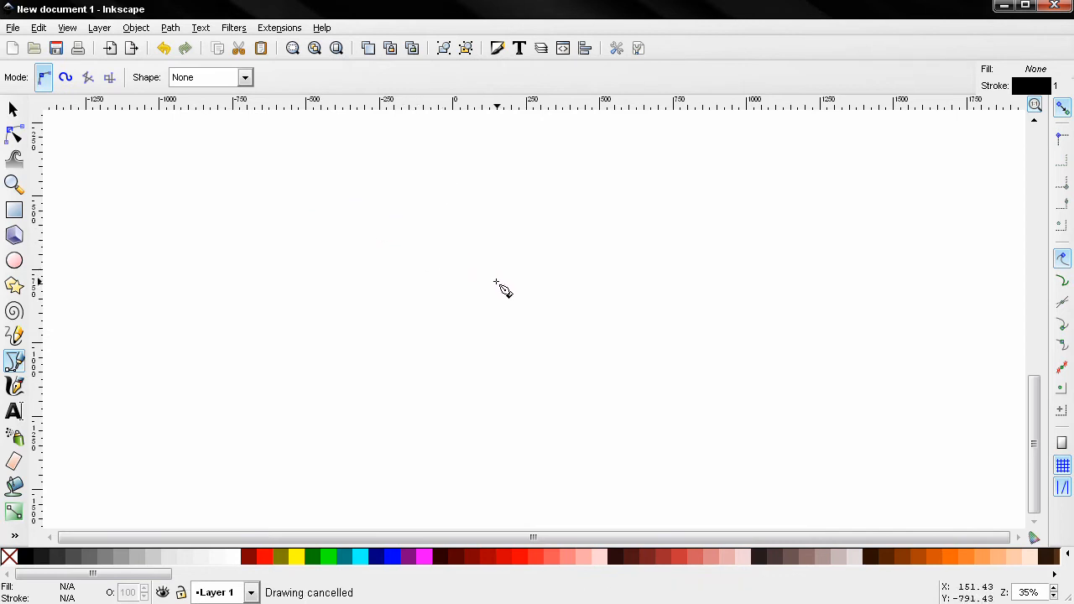
- Draw an open S-shaped Spiro path with four nodes, about 2325 px wide and 629 px high
{"action": "left_click", "coordinate": [66, 79]}
{"action": "left_click_drag", "start_coordinate": [119, 221], "coordinate": [219, 223]}
{"action": "mouse_move", "coordinate": [319, 360]}
{"action": "left_mouse_down"}
{"action": "mouse_move", "coordinate": [422, 413]}
{"action": "mouse_move", "coordinate": [461, 392]}
{"action": "left_mouse_up"}
{"action": "left_click_drag", "start_coordinate": [625, 183], "coordinate": [771, 256]}
{"action": "left_click_drag", "start_coordinate": [801, 361], "coordinate": [765, 430]}
{"action": "key", "text": "Return"}
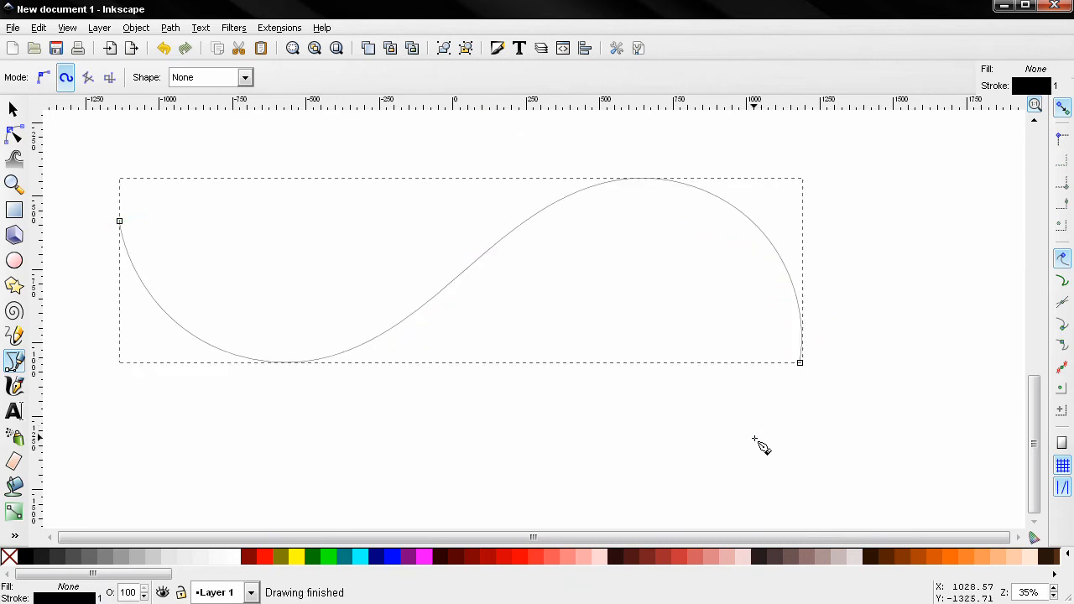
- Toggle the Spiro curve's path outline on and off in node editing, and delete the curve
{"action": "left_click", "coordinate": [15, 136]}
{"action": "left_click", "coordinate": [681, 78]}
{"action": "left_click", "coordinate": [681, 78]}
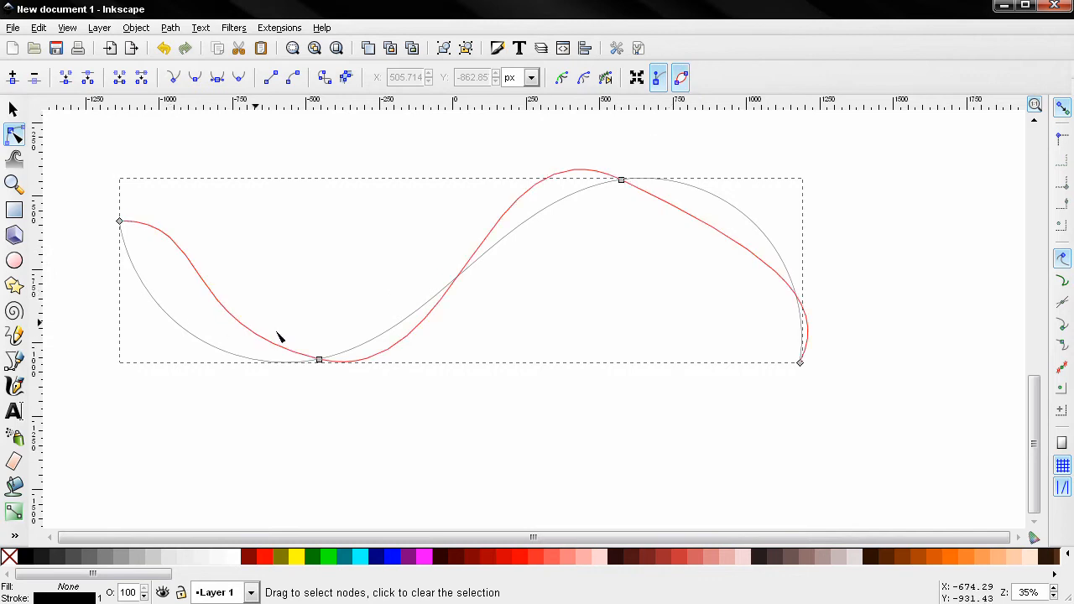
{"action": "left_click", "coordinate": [681, 78]}
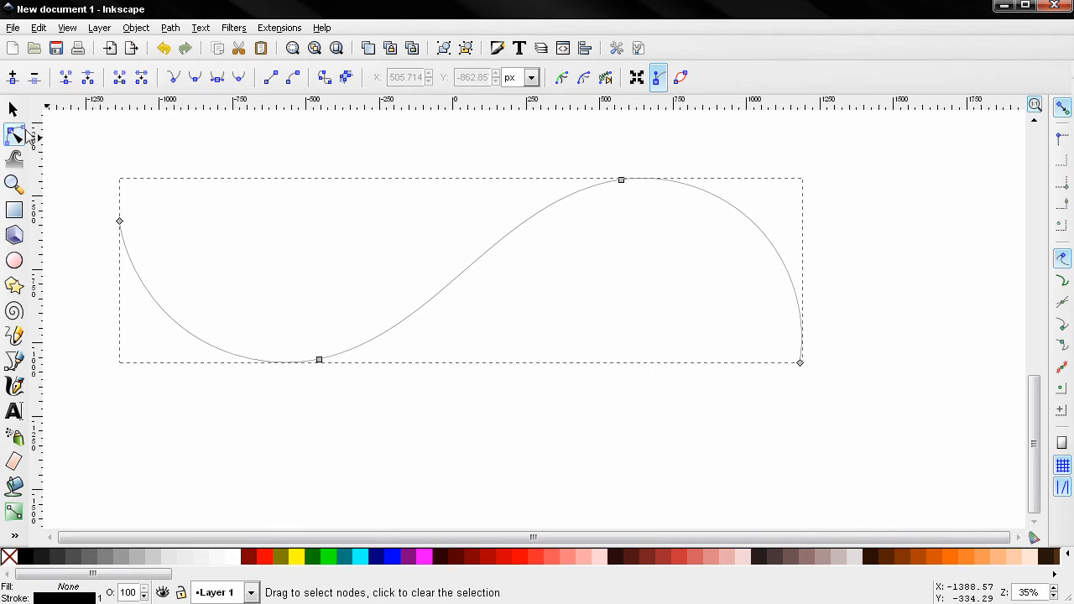
{"action": "key", "text": "s"}
{"action": "key", "text": "Delete"}
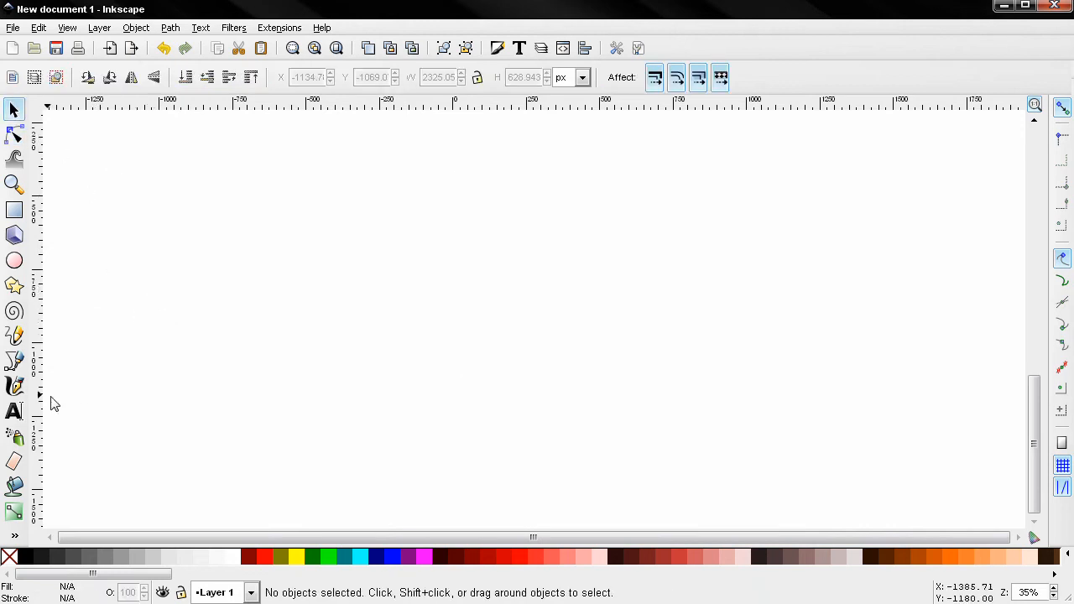
- Draw a closed irregular polygon with the Pen tool in straight-segment mode, and delete it
{"action": "left_click", "coordinate": [14, 361]}
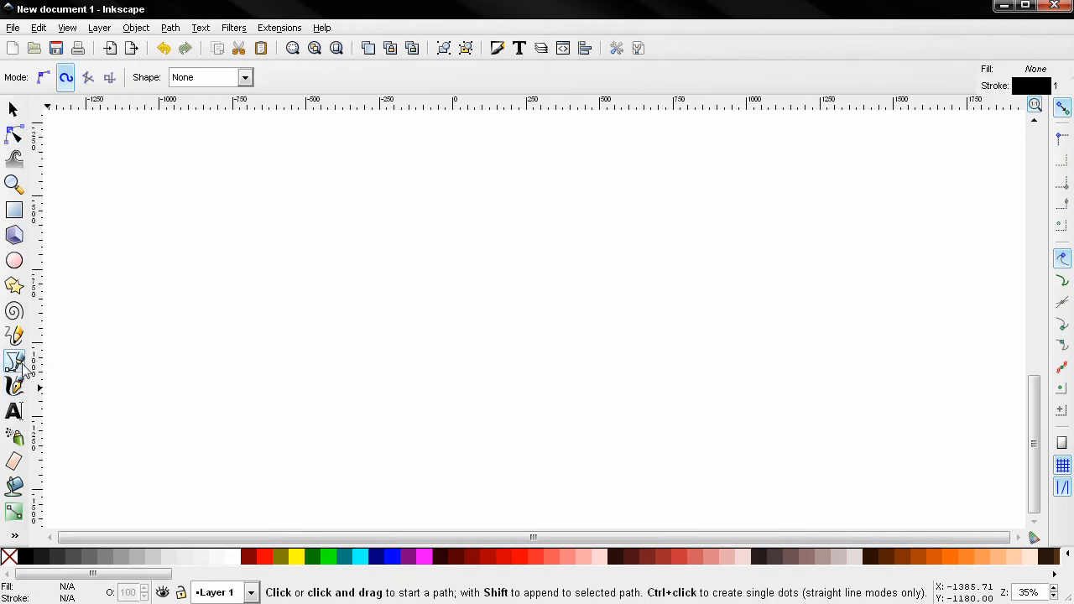
{"action": "left_click", "coordinate": [89, 80]}
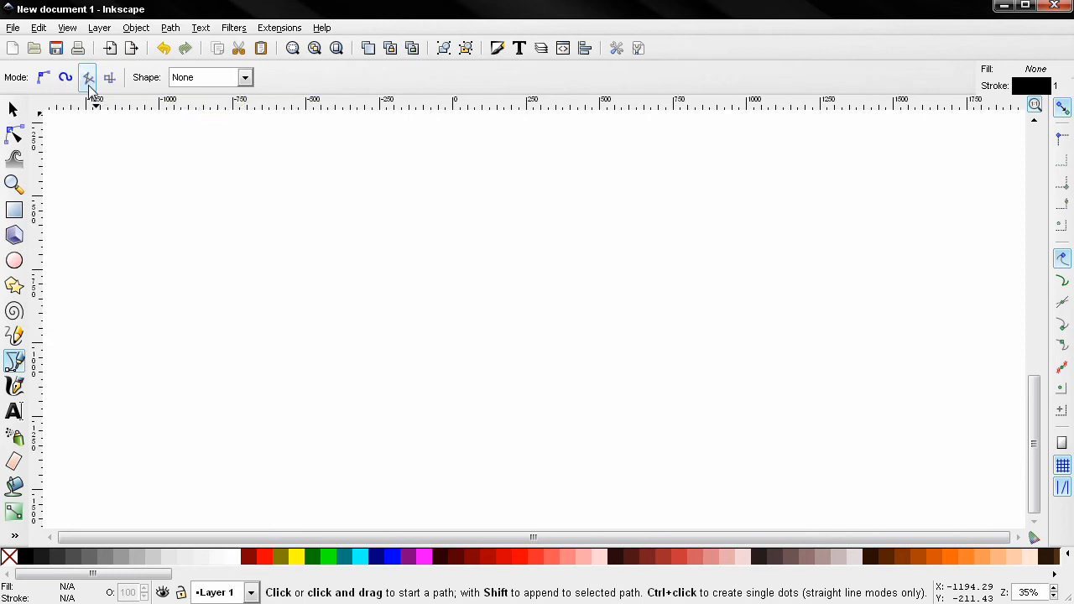
{"action": "left_click", "coordinate": [104, 214]}
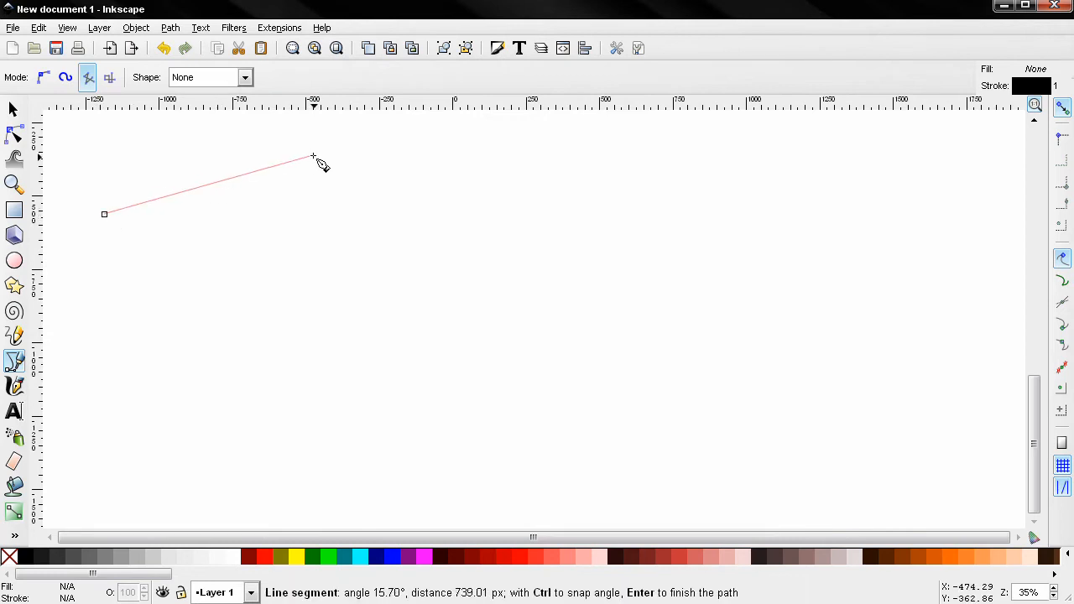
{"action": "left_click", "coordinate": [389, 192]}
{"action": "left_click", "coordinate": [398, 203]}
{"action": "left_click", "coordinate": [706, 205]}
{"action": "left_click", "coordinate": [686, 359]}
{"action": "left_click", "coordinate": [524, 409]}
{"action": "left_click", "coordinate": [476, 347]}
{"action": "left_click", "coordinate": [386, 360]}
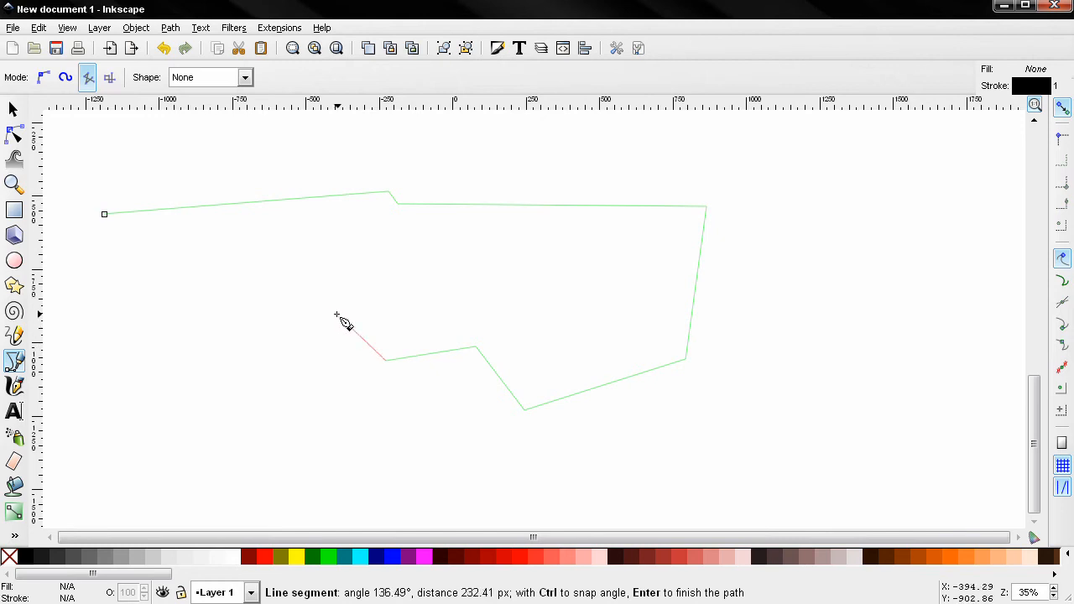
{"action": "left_click", "coordinate": [264, 287]}
{"action": "left_click", "coordinate": [162, 445]}
{"action": "left_click", "coordinate": [145, 266]}
{"action": "left_click", "coordinate": [104, 214]}
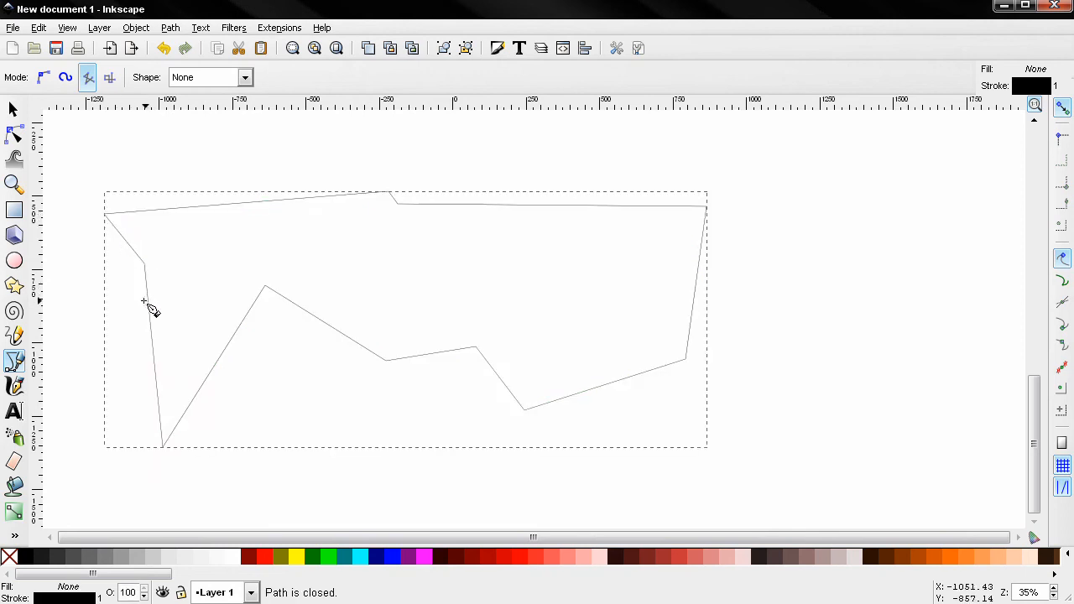
{"action": "key", "text": "Delete"}
- Draw a closed right-angled shape with the Pen tool in paraxial mode, and delete it
{"action": "left_click", "coordinate": [108, 81]}
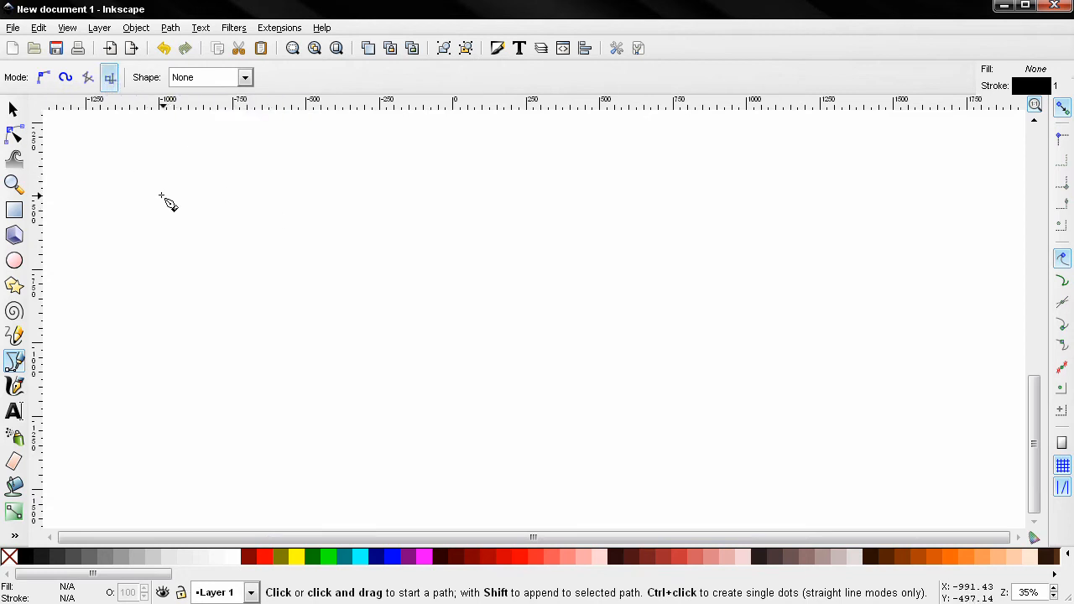
{"action": "left_click", "coordinate": [161, 195]}
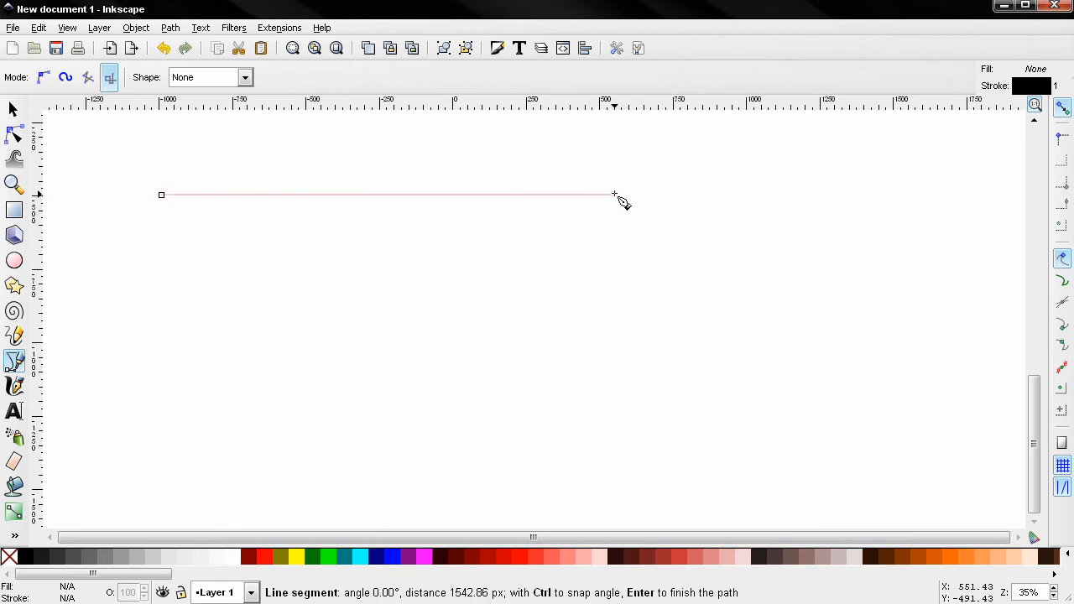
{"action": "left_click", "coordinate": [583, 194]}
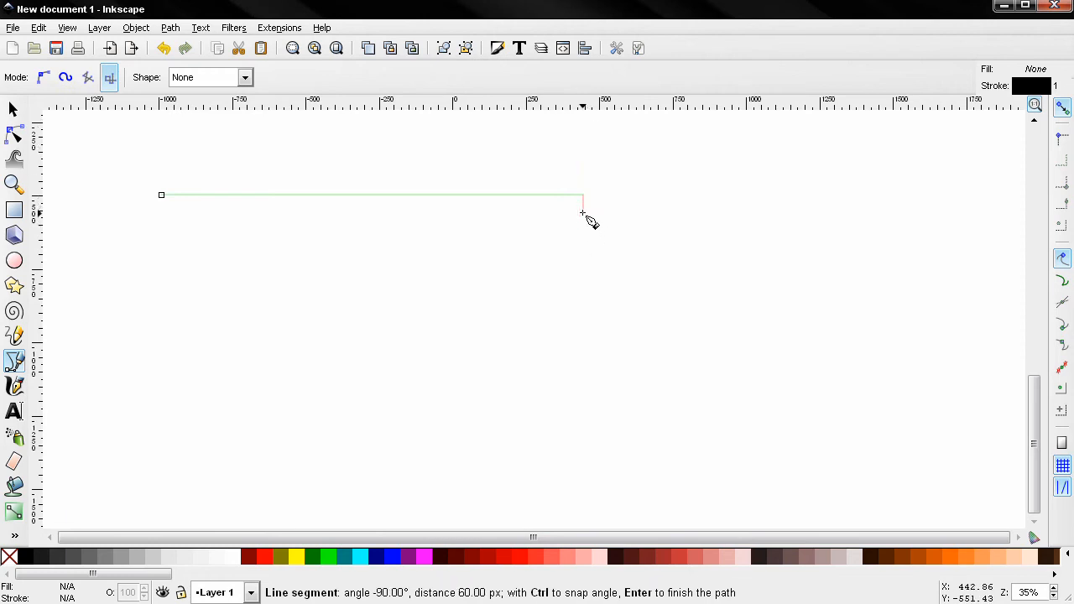
{"action": "left_click", "coordinate": [587, 298]}
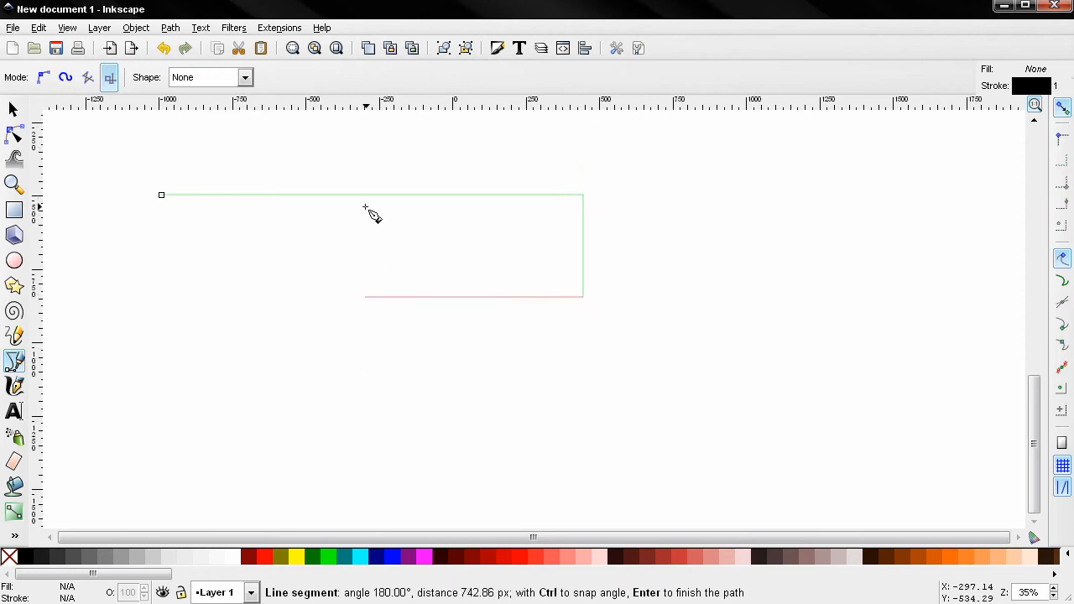
{"action": "left_click", "coordinate": [278, 299]}
{"action": "left_click", "coordinate": [278, 411]}
{"action": "left_click", "coordinate": [610, 412]}
{"action": "left_click", "coordinate": [609, 151]}
{"action": "left_click", "coordinate": [158, 152]}
{"action": "left_click", "coordinate": [160, 196]}
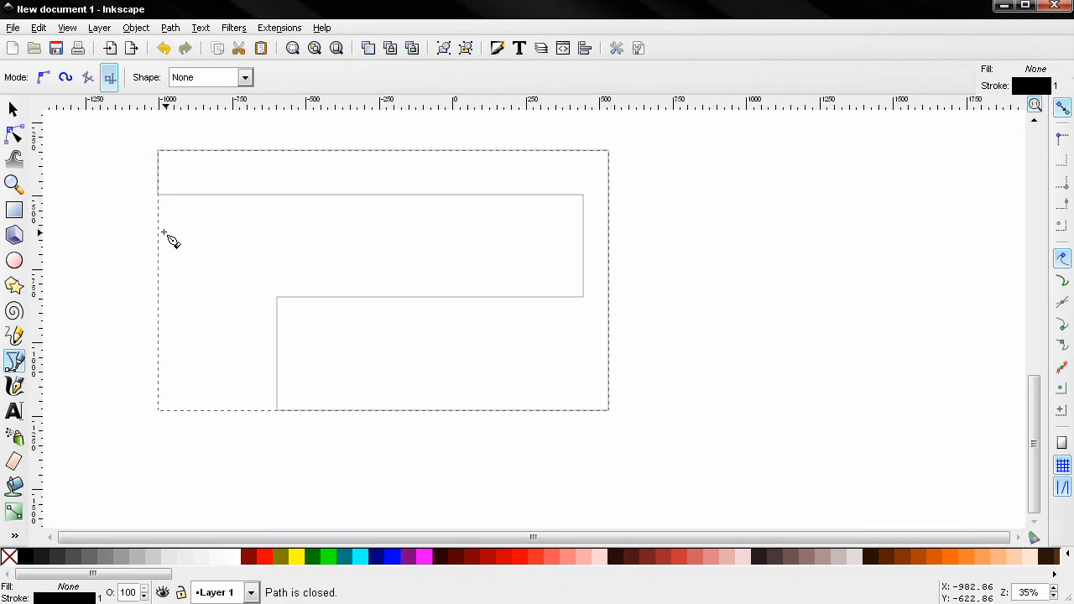
{"action": "key", "text": "Delete"}
- Draw a small open wave in the canvas's upper-left area as a regular Bezier path with the Triangle in shape
{"action": "left_click", "coordinate": [44, 77]}
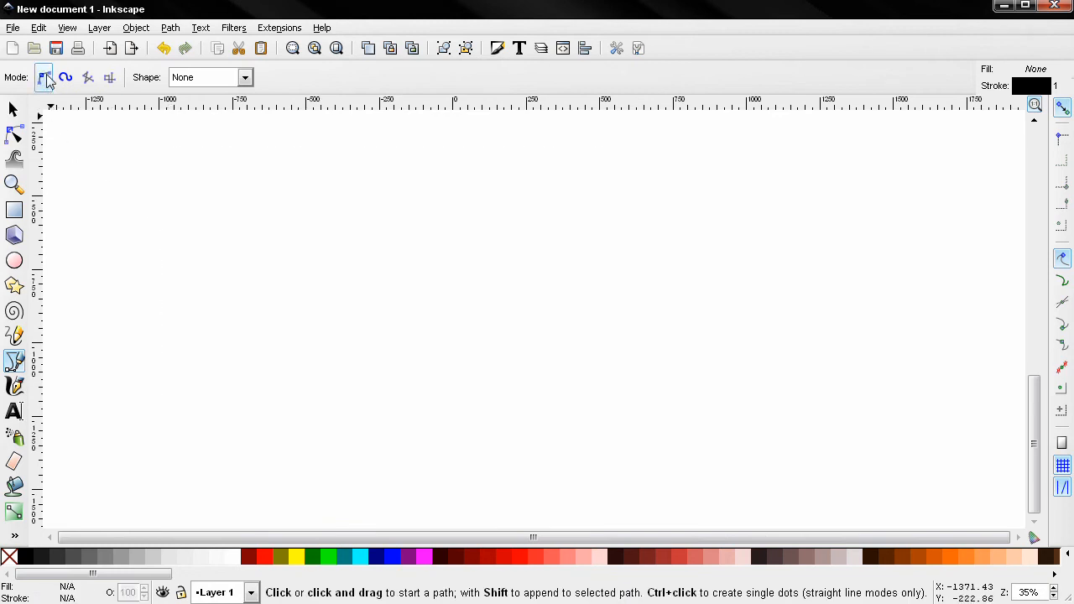
{"action": "left_click", "coordinate": [201, 81]}
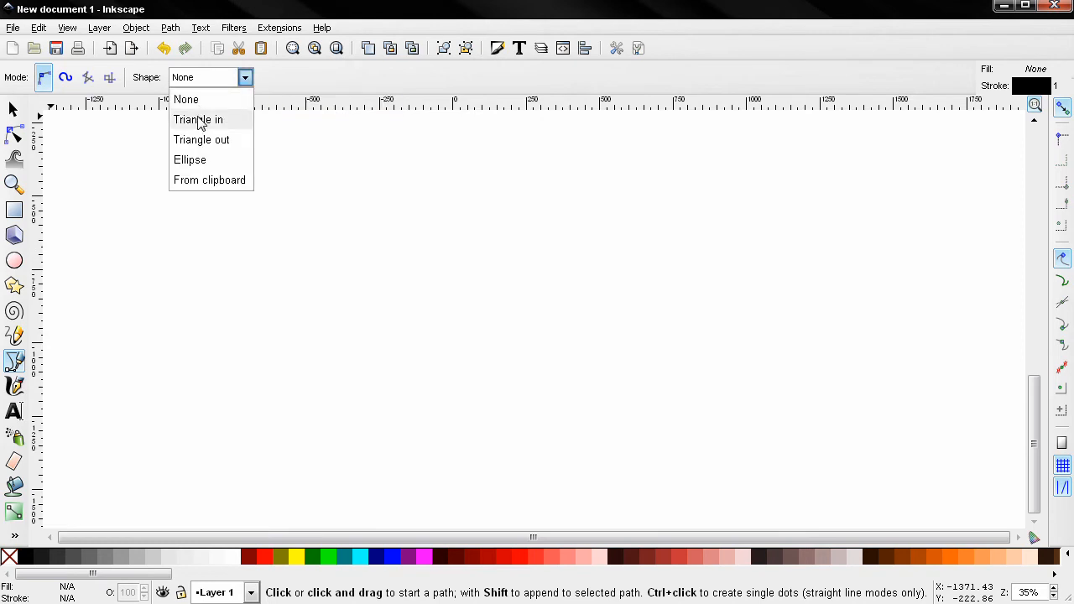
{"action": "left_click", "coordinate": [200, 123]}
{"action": "left_click", "coordinate": [112, 220]}
{"action": "left_click_drag", "start_coordinate": [176, 158], "coordinate": [202, 179]}
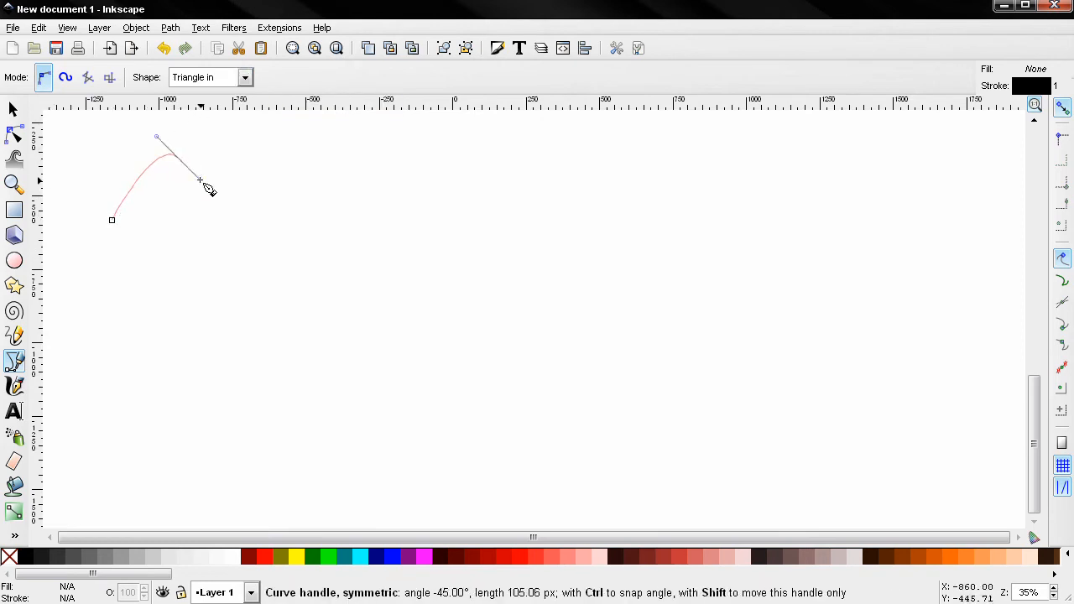
{"action": "left_click_drag", "start_coordinate": [256, 221], "coordinate": [280, 203]}
{"action": "double_click", "coordinate": [300, 161]}
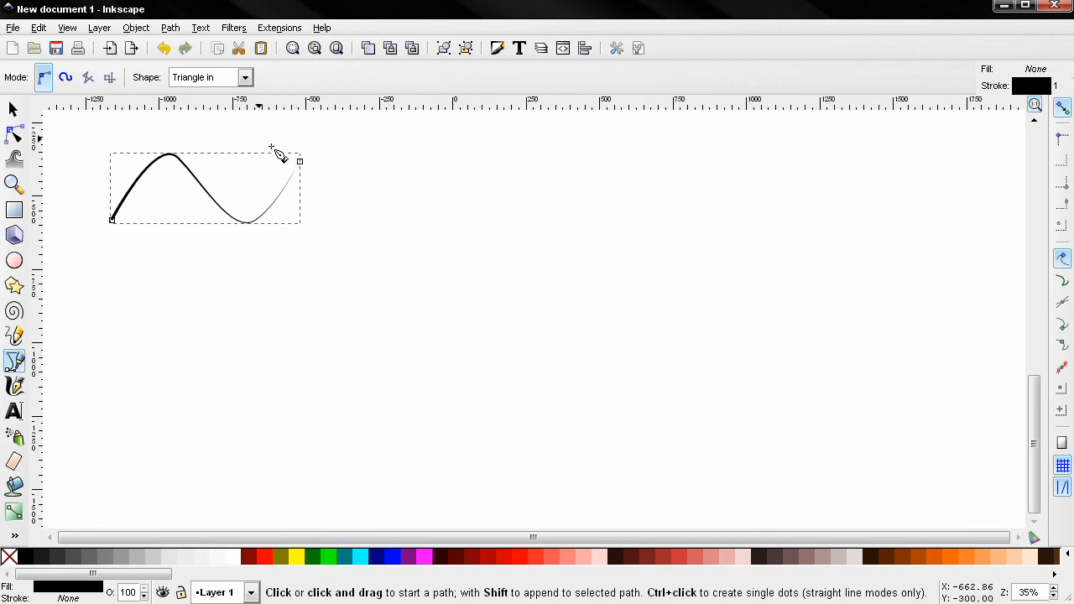
- Draw a second open wave just below the first one with the Triangle out shape
{"action": "left_click", "coordinate": [243, 77]}
{"action": "left_click", "coordinate": [221, 140]}
{"action": "left_click", "coordinate": [116, 259]}
{"action": "left_click_drag", "start_coordinate": [192, 231], "coordinate": [290, 235]}
{"action": "left_click", "coordinate": [301, 213]}
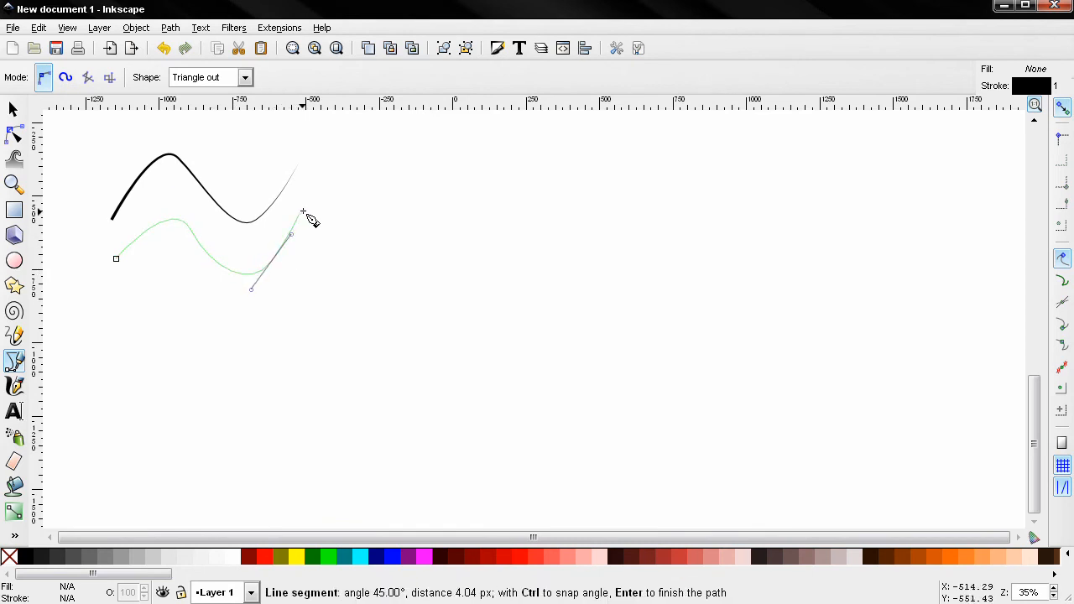
{"action": "double_click", "coordinate": [304, 207]}
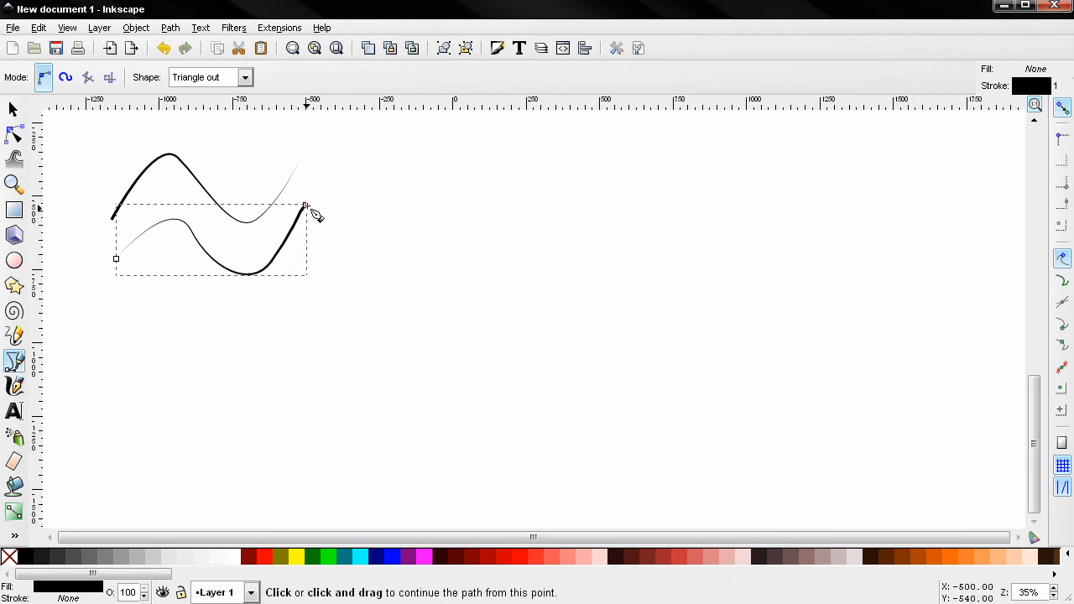
- Draw a third open wave below the other two as a regular Bezier path with the Ellipse shape
{"action": "left_click", "coordinate": [245, 77]}
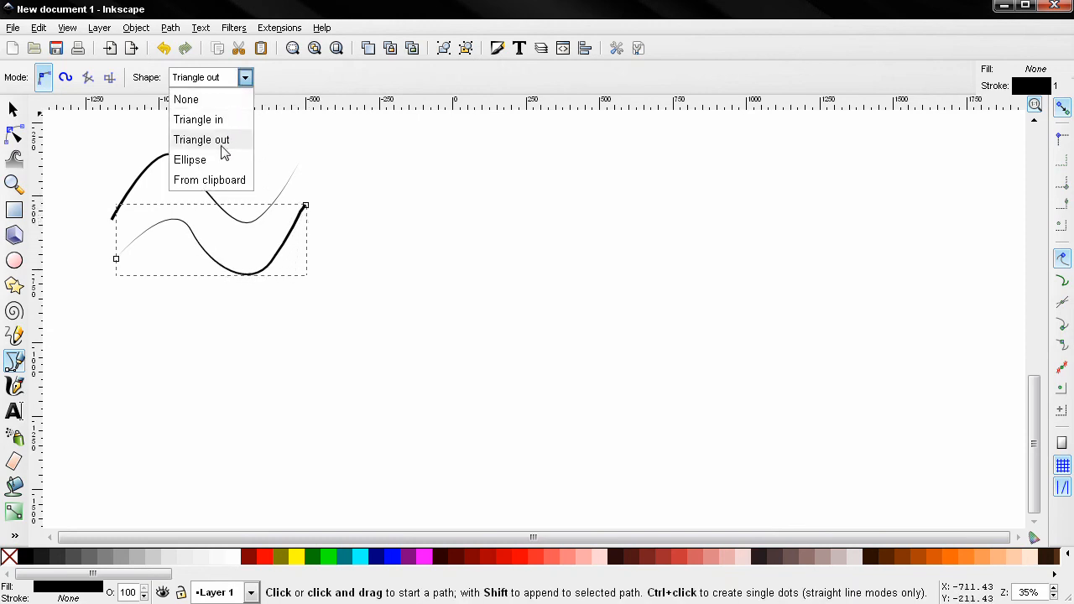
{"action": "left_click", "coordinate": [210, 160]}
{"action": "left_click", "coordinate": [118, 305]}
{"action": "mouse_move", "coordinate": [196, 277]}
{"action": "left_mouse_down"}
{"action": "mouse_move", "coordinate": [224, 307]}
{"action": "mouse_move", "coordinate": [286, 312]}
{"action": "mouse_move", "coordinate": [310, 265]}
{"action": "left_mouse_up"}
{"action": "double_click", "coordinate": [313, 261]}
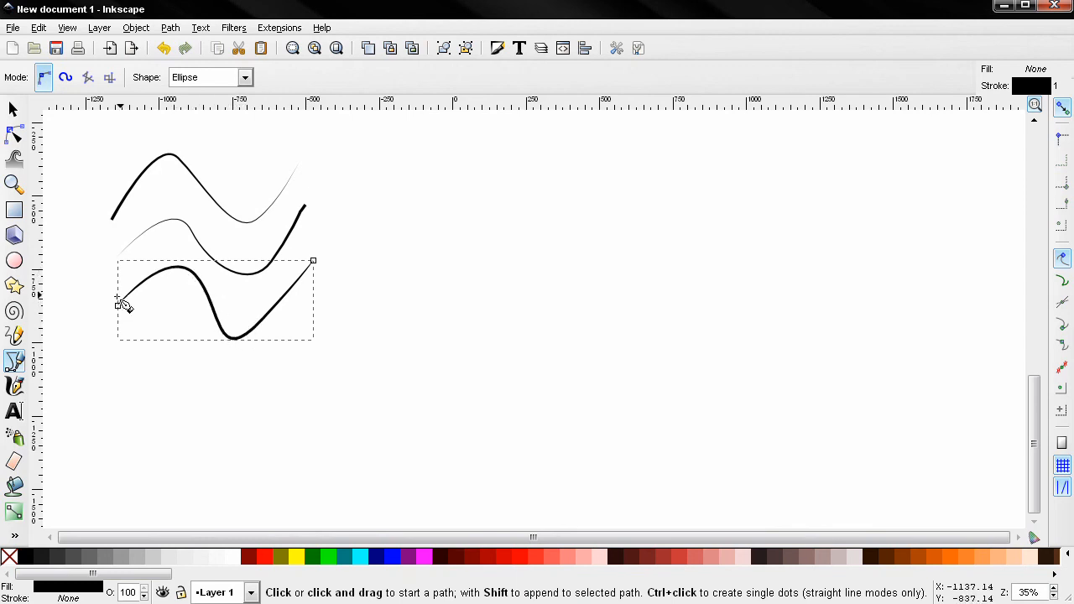
- Set the Pen shape to From clipboard, and prepare a circle about 146 px wide beside the waves as a copied path
{"action": "left_click", "coordinate": [245, 78]}
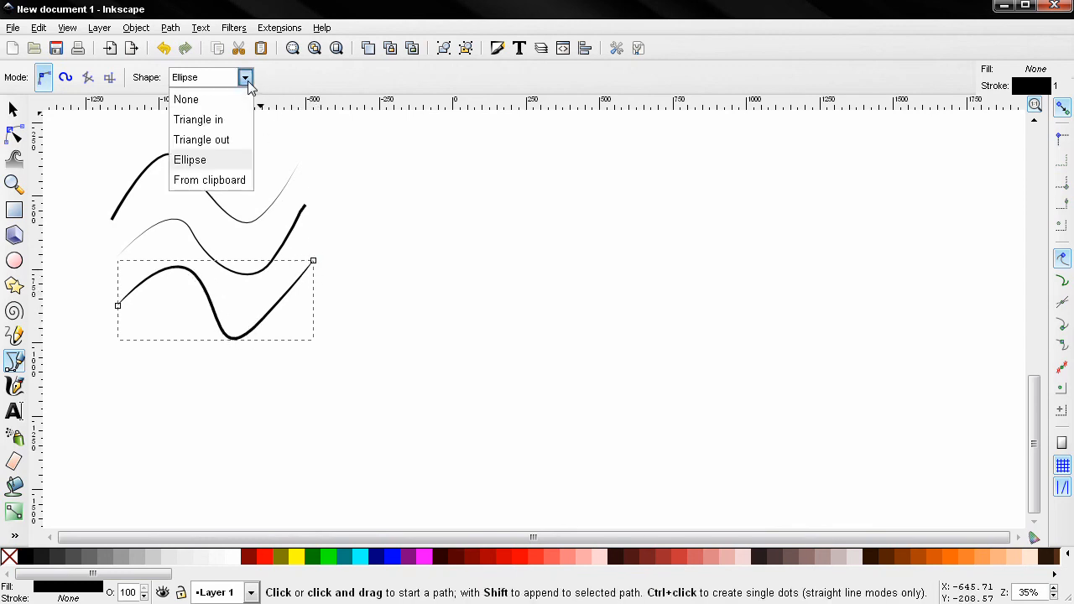
{"action": "left_click", "coordinate": [223, 180]}
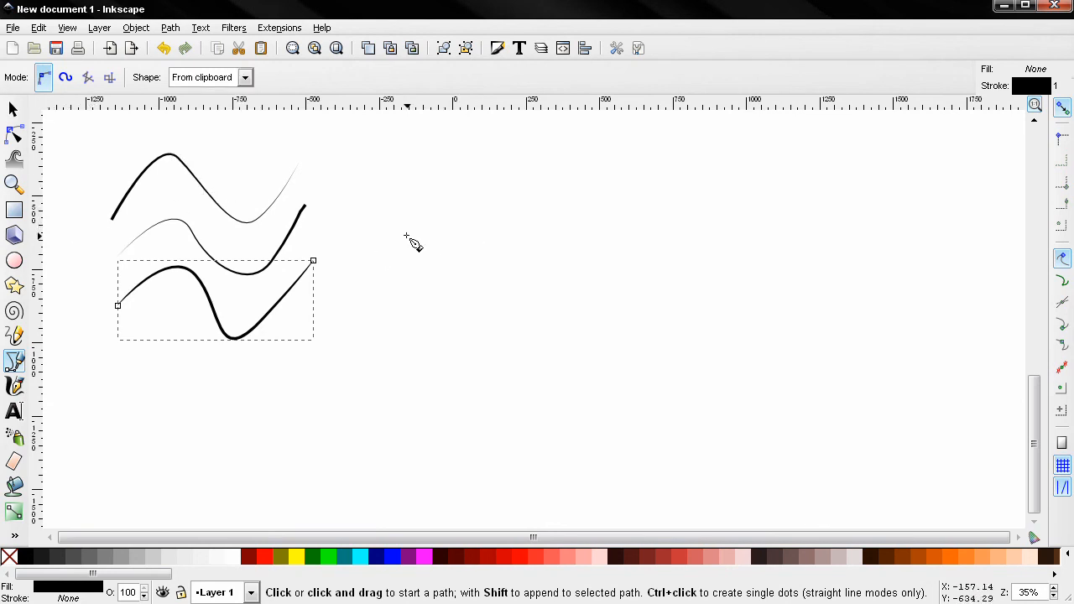
{"action": "left_click", "coordinate": [15, 260]}
{"action": "left_click_drag", "start_coordinate": [489, 208], "coordinate": [531, 252]}
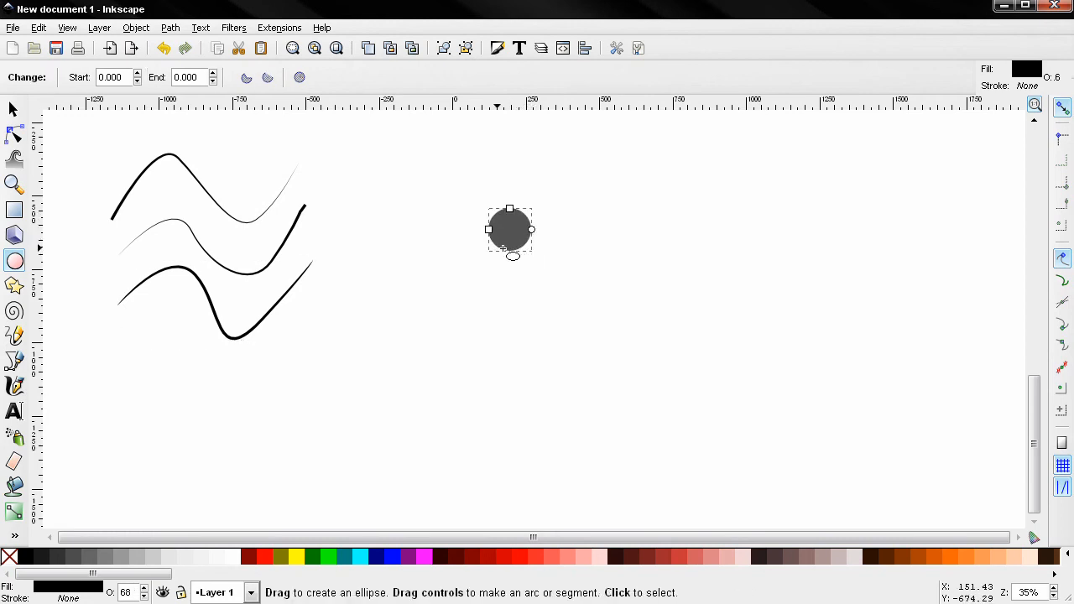
{"action": "left_click", "coordinate": [171, 29]}
{"action": "left_click", "coordinate": [181, 47]}
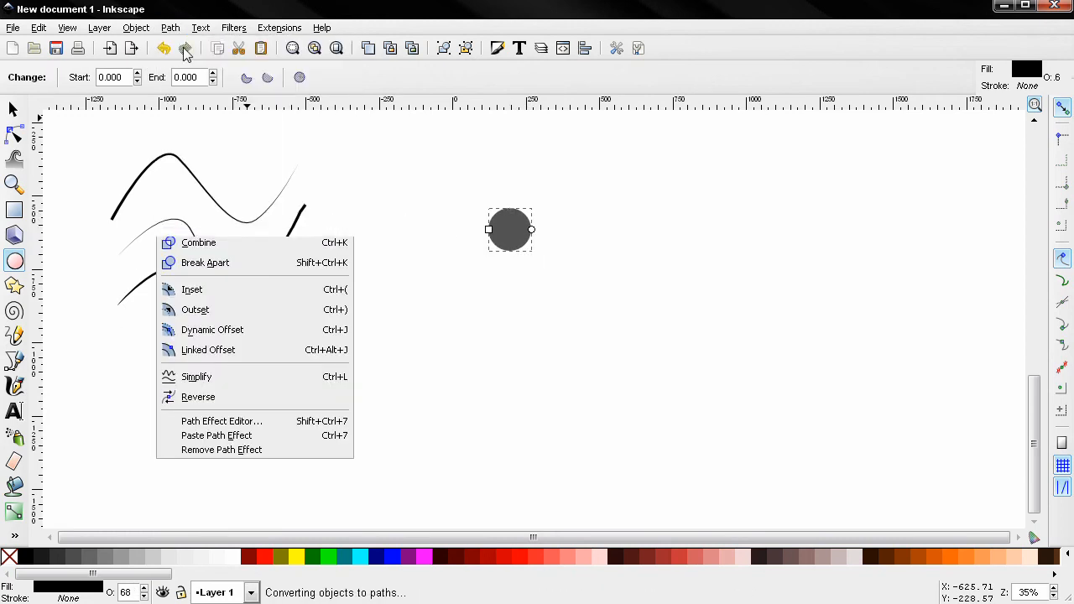
{"action": "left_click", "coordinate": [14, 109]}
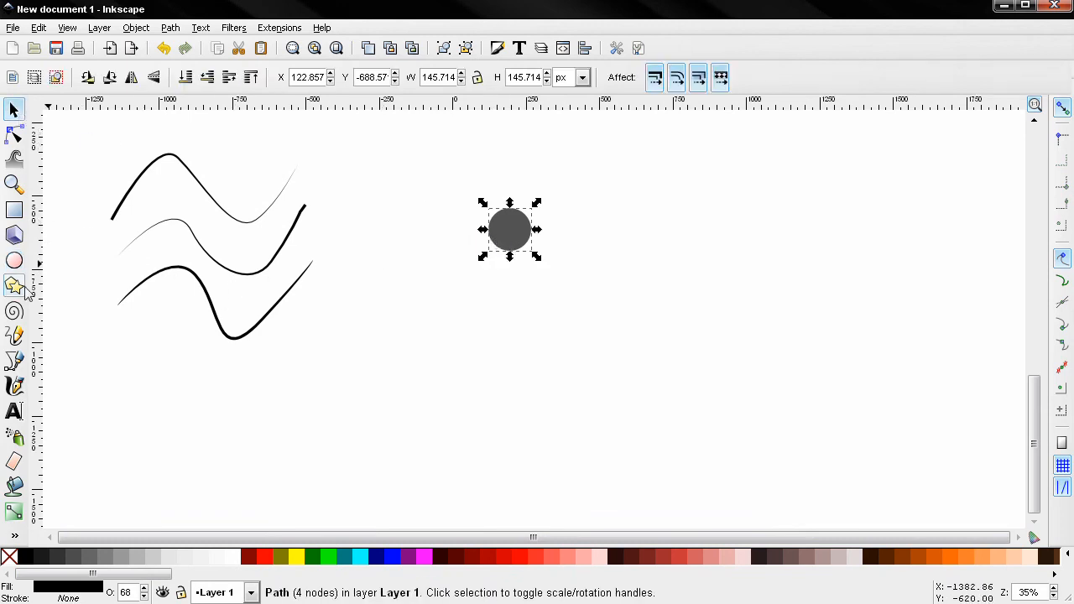
- Draw a fourth open wave below the others with the Pen tool, using the copied circle as its stroke shape
{"action": "left_click", "coordinate": [14, 360]}
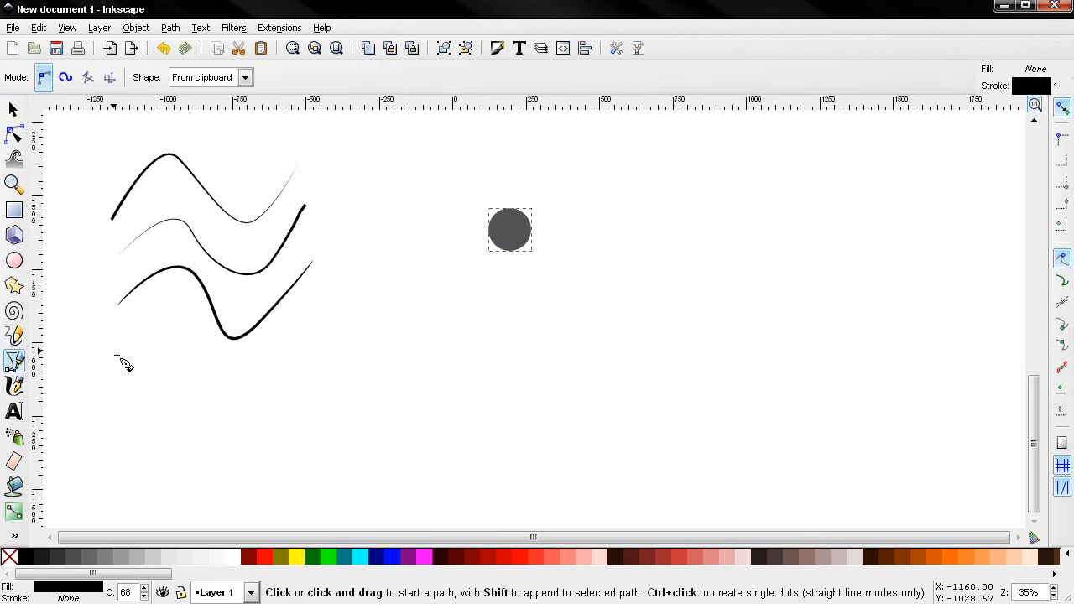
{"action": "left_click_drag", "start_coordinate": [121, 364], "coordinate": [256, 379]}
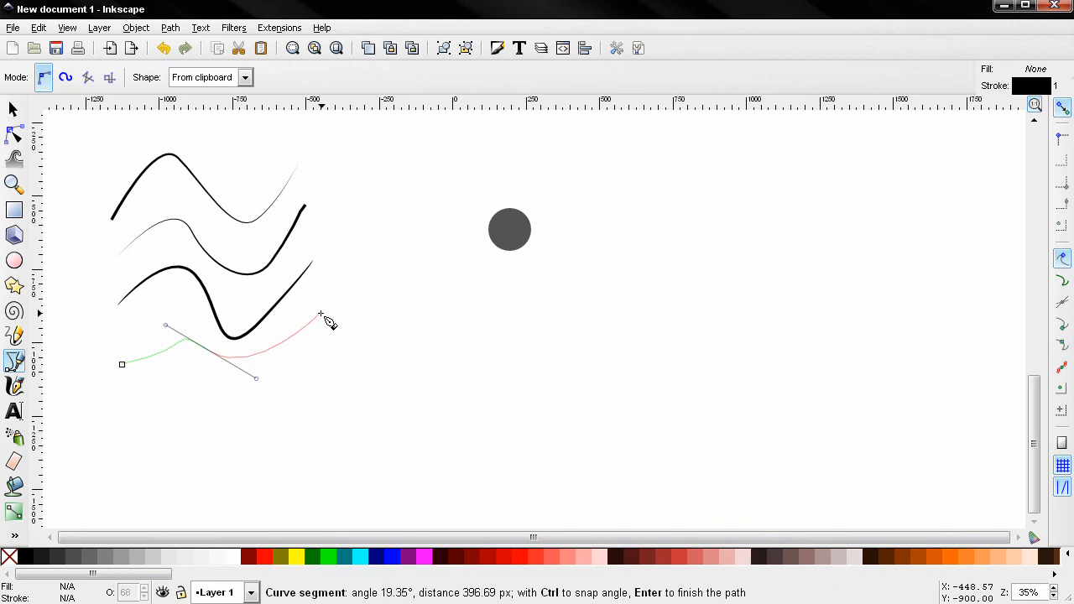
{"action": "double_click", "coordinate": [320, 315]}
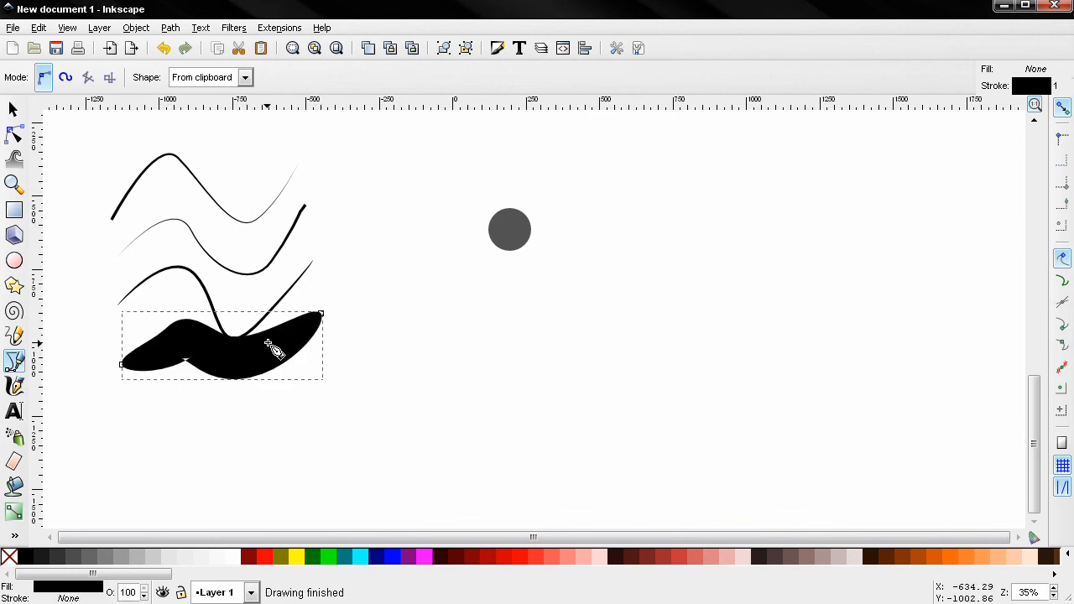
- Draw a six-pointed star about 146 px wide just below the circle, and convert it to a path for copying
{"action": "left_click", "coordinate": [13, 285]}
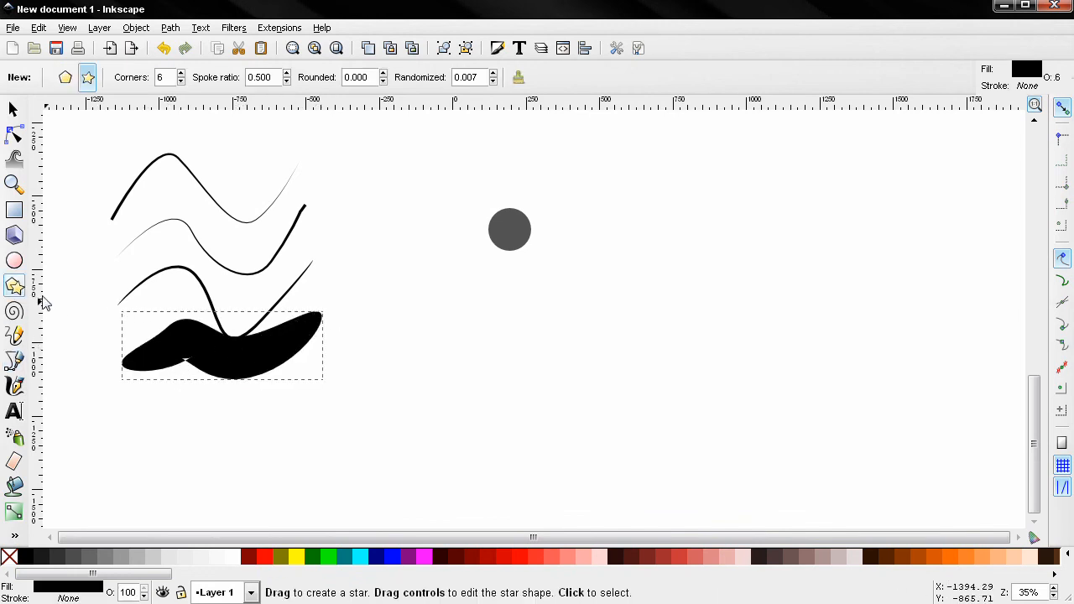
{"action": "left_click_drag", "start_coordinate": [481, 274], "coordinate": [454, 276]}
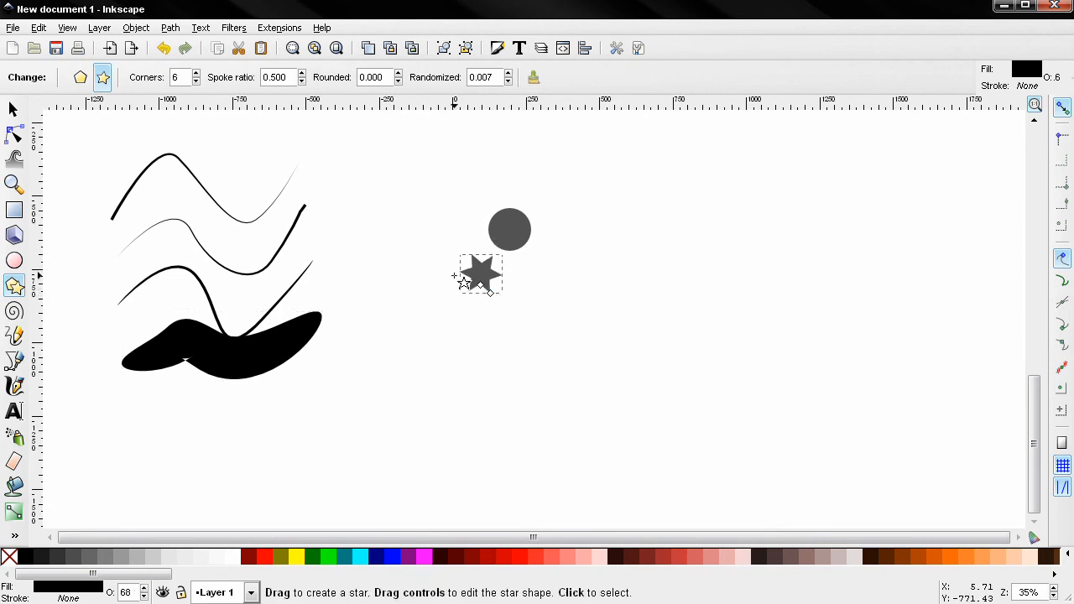
{"action": "left_click", "coordinate": [171, 28]}
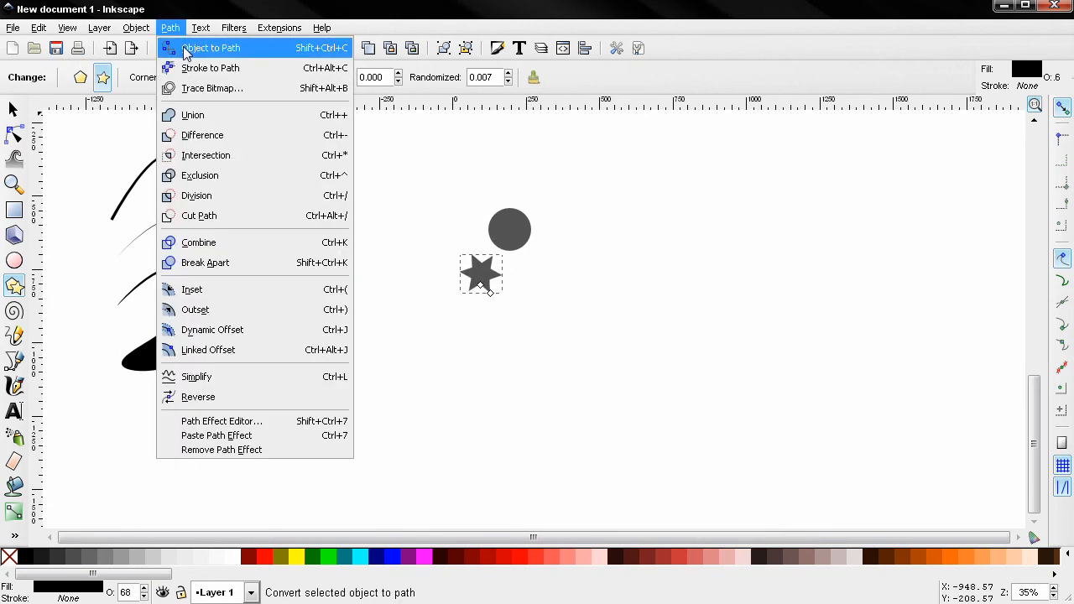
{"action": "left_click", "coordinate": [186, 47]}
{"action": "key", "text": "s"}
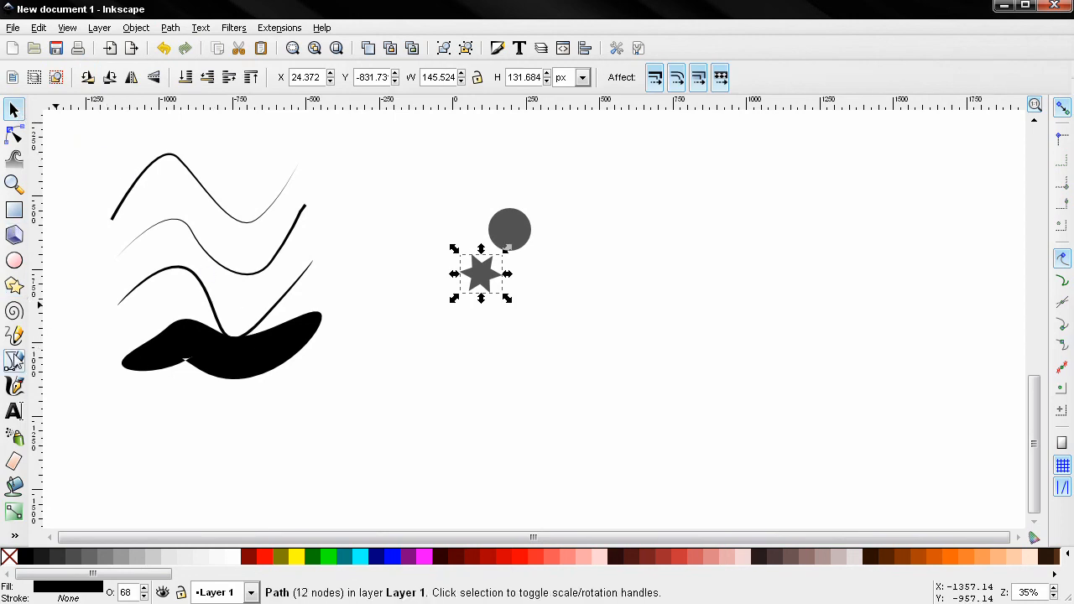
- Draw a long open wave below the star as a Bezier path with the copied star as its stroke shape, and deselect it
{"action": "left_click", "coordinate": [14, 386]}
{"action": "left_click", "coordinate": [14, 361]}
{"action": "left_click_drag", "start_coordinate": [444, 411], "coordinate": [467, 400]}
{"action": "left_click_drag", "start_coordinate": [545, 347], "coordinate": [605, 378]}
{"action": "left_click_drag", "start_coordinate": [732, 350], "coordinate": [745, 287]}
{"action": "left_click_drag", "start_coordinate": [837, 276], "coordinate": [869, 302]}
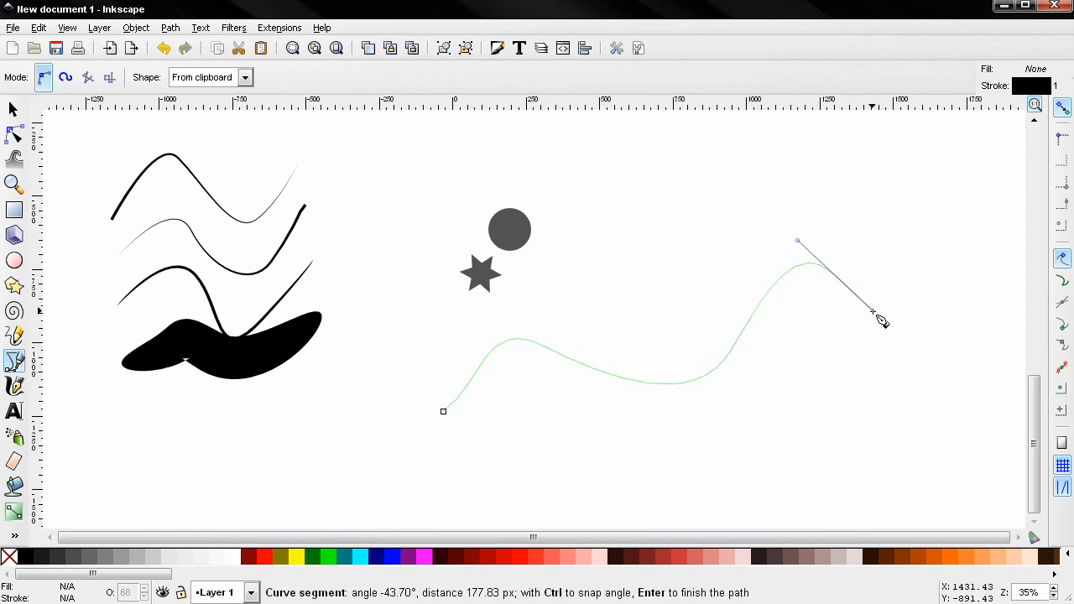
{"action": "double_click", "coordinate": [873, 311]}
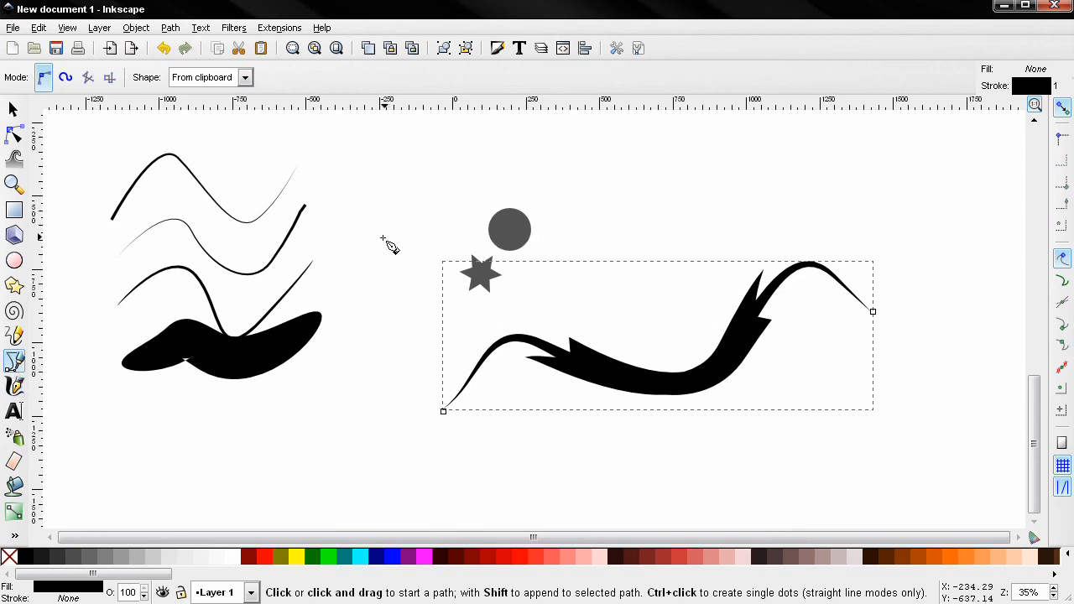
{"action": "key", "text": "Escape"}
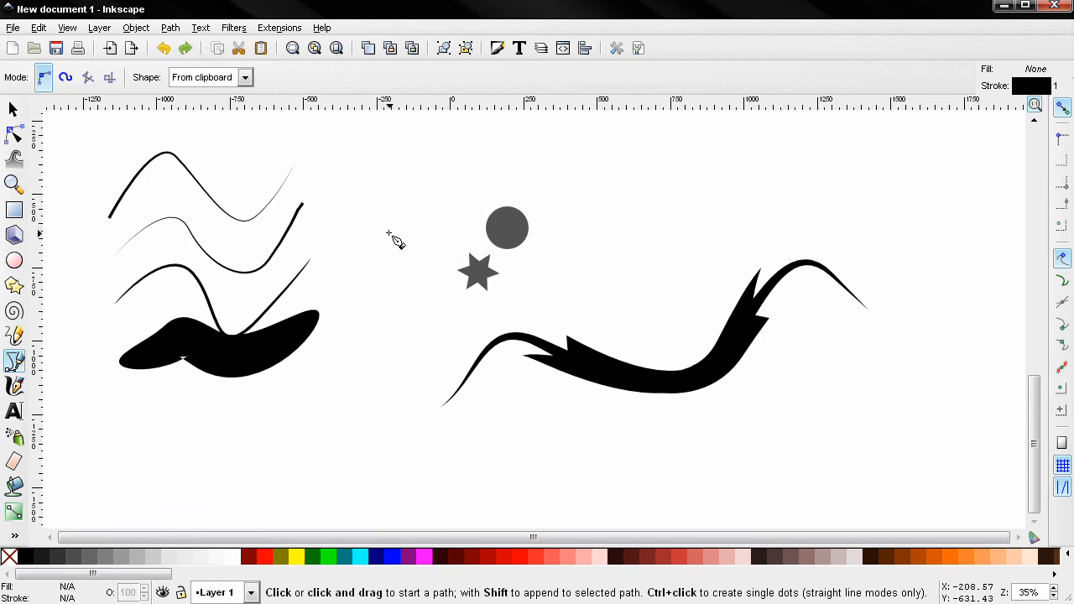
- Create five scattered single dots in the empty area between the waves and the circle with the Pen tool in straight-segment mode
{"action": "left_click", "coordinate": [88, 78]}
{"action": "scroll", "coordinate": [367, 201], "scroll_direction": "up", "scroll_amount": 1}
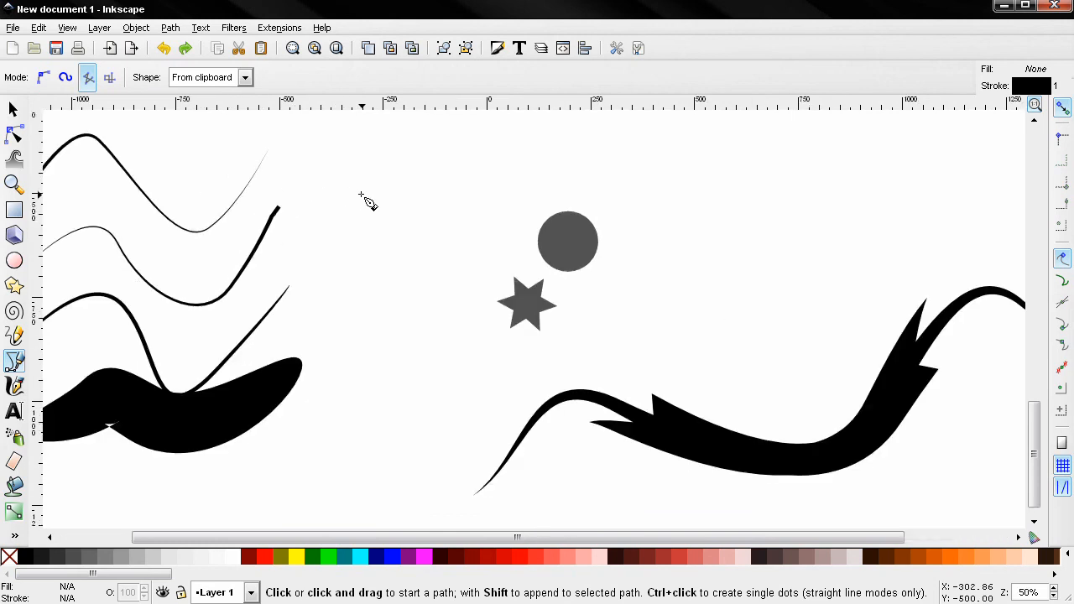
{"action": "left_click", "coordinate": [364, 185], "text": "ctrl"}
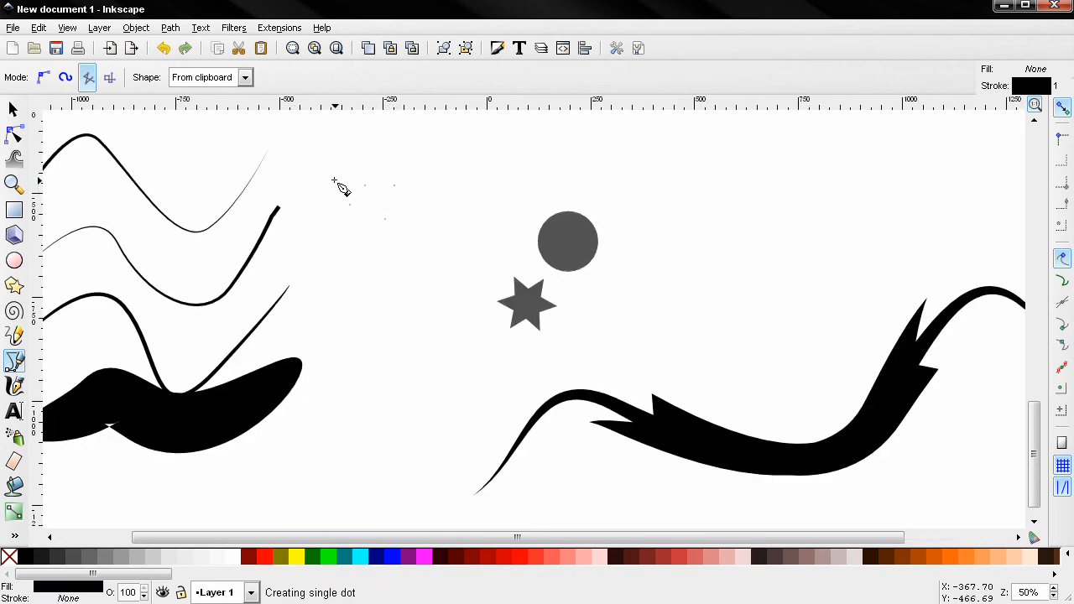
{"action": "scroll", "coordinate": [328, 193], "scroll_direction": "up", "scroll_amount": 5}
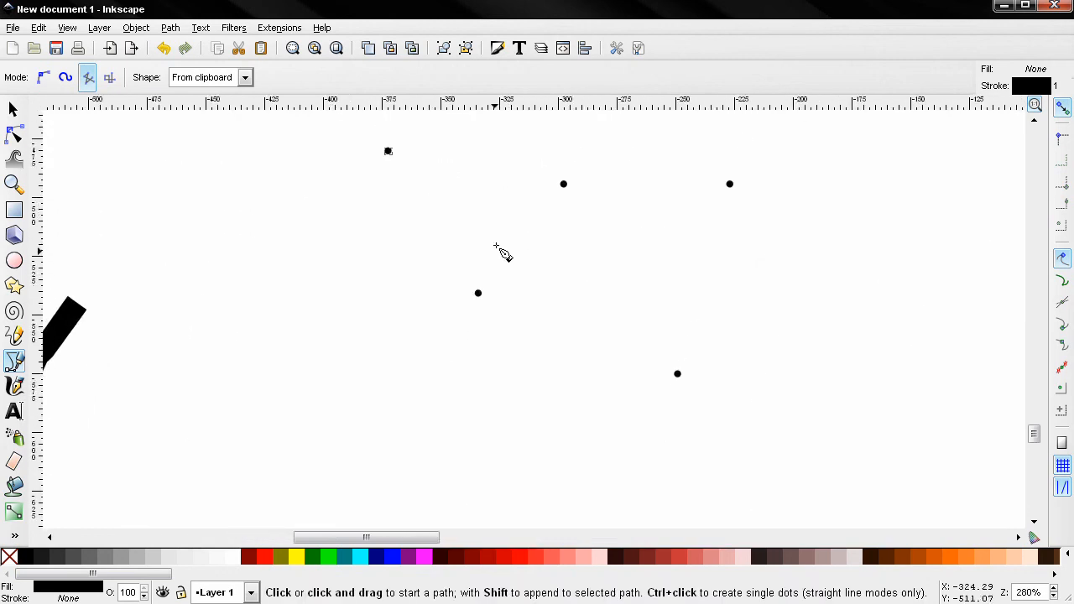
{"action": "left_click_drag", "start_coordinate": [495, 247], "coordinate": [477, 309]}
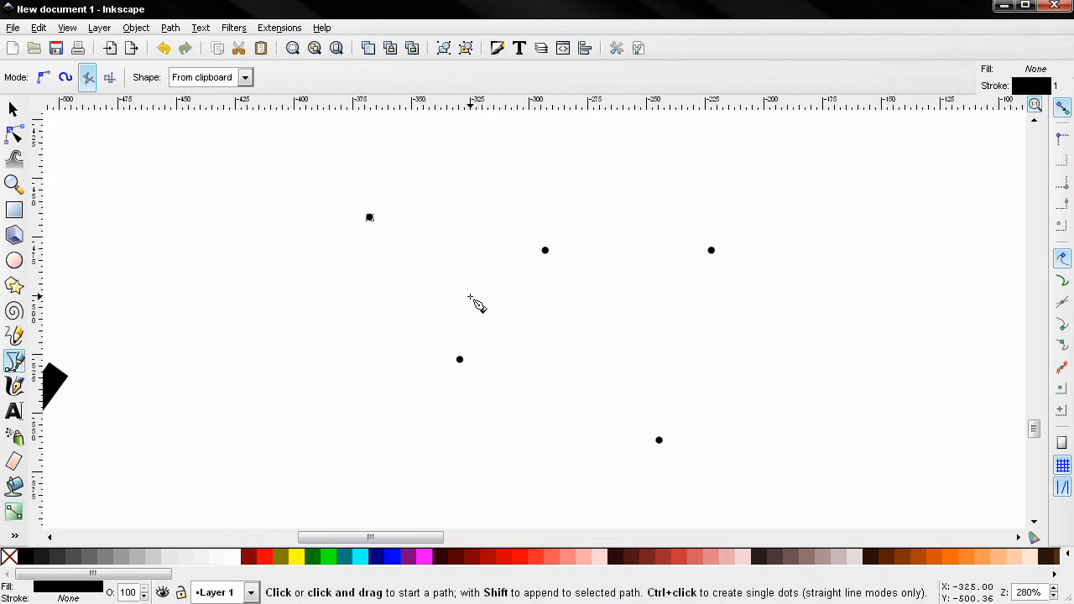